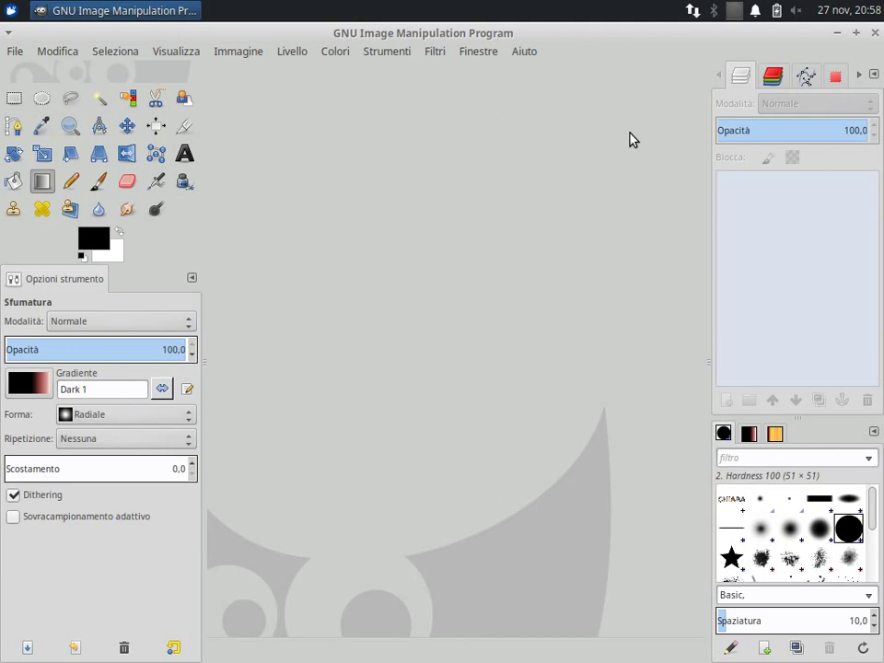
Preview the 1024 x 768 Chiara.jpg photo in the image viewer, then return to GIMP.
click(838, 32)
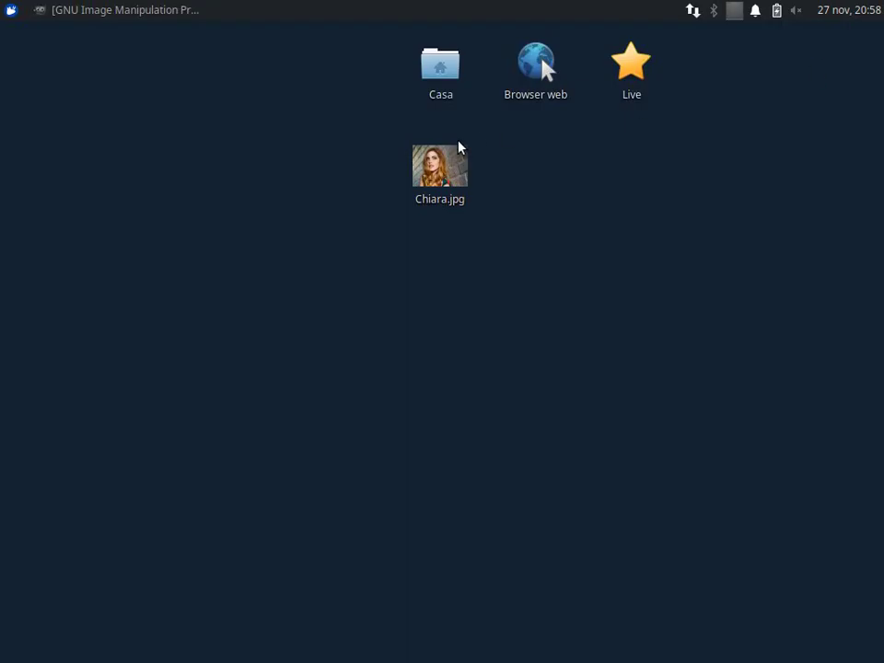
click(455, 192)
double_click(451, 184)
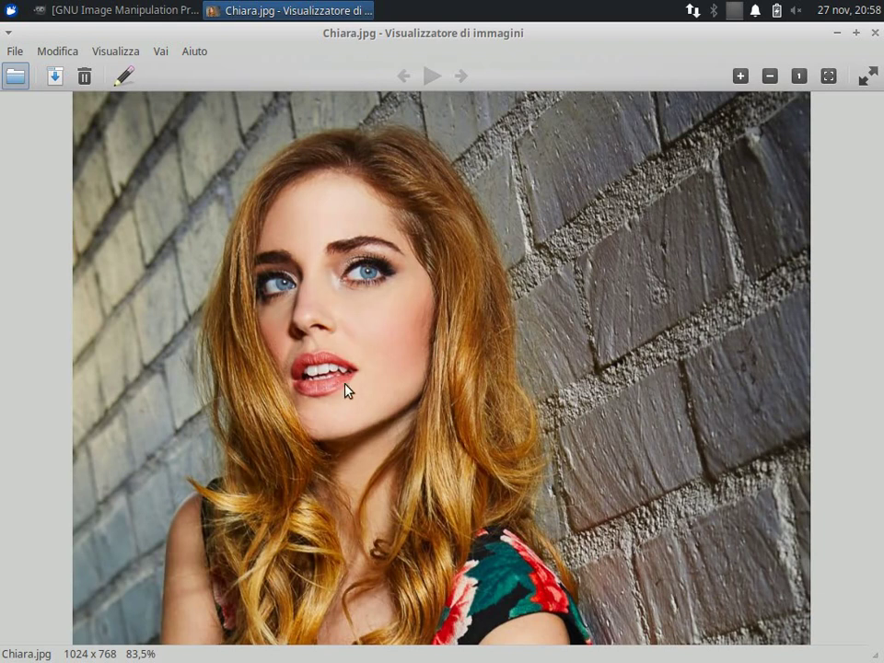
click(875, 33)
click(123, 8)
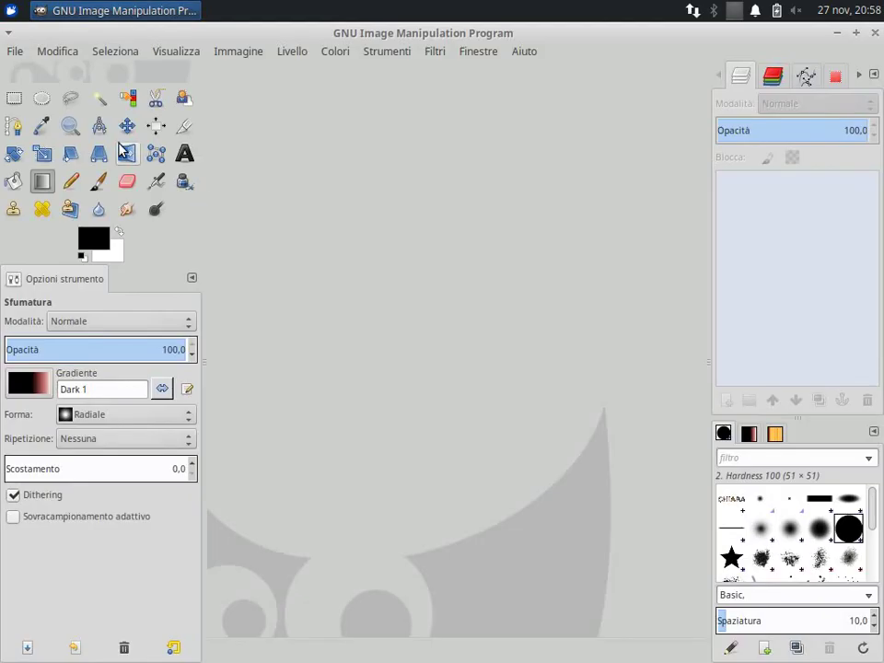
Create a new blank image of 1024 × 768 px via File > Nuovo.
click(13, 52)
click(25, 74)
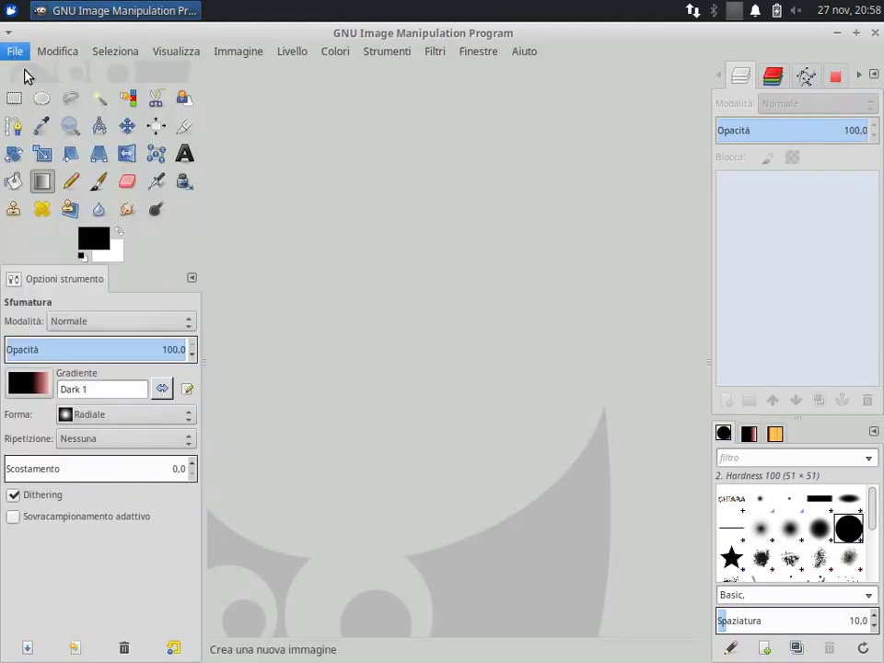
drag(568, 212, 430, 173)
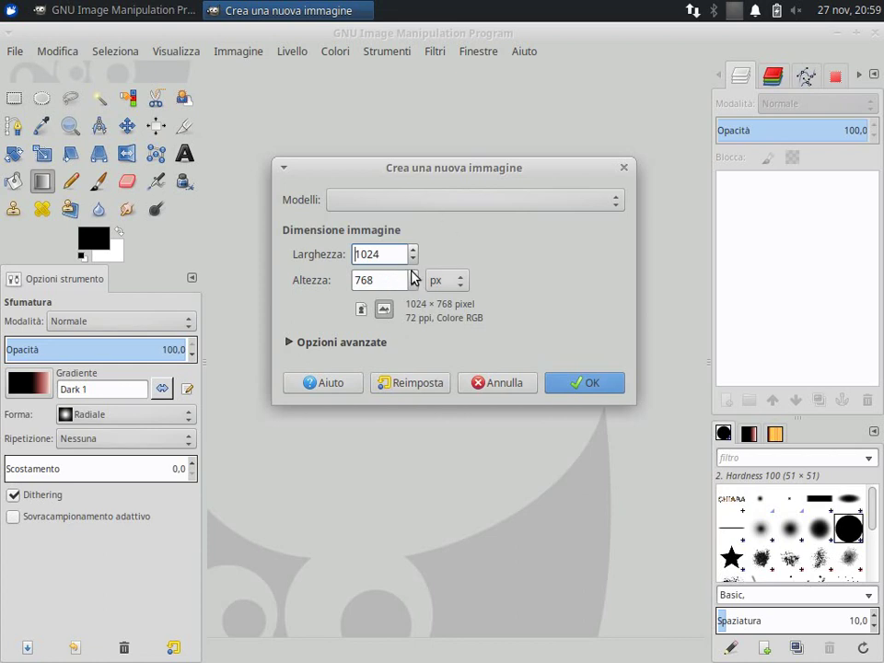
drag(425, 170, 409, 140)
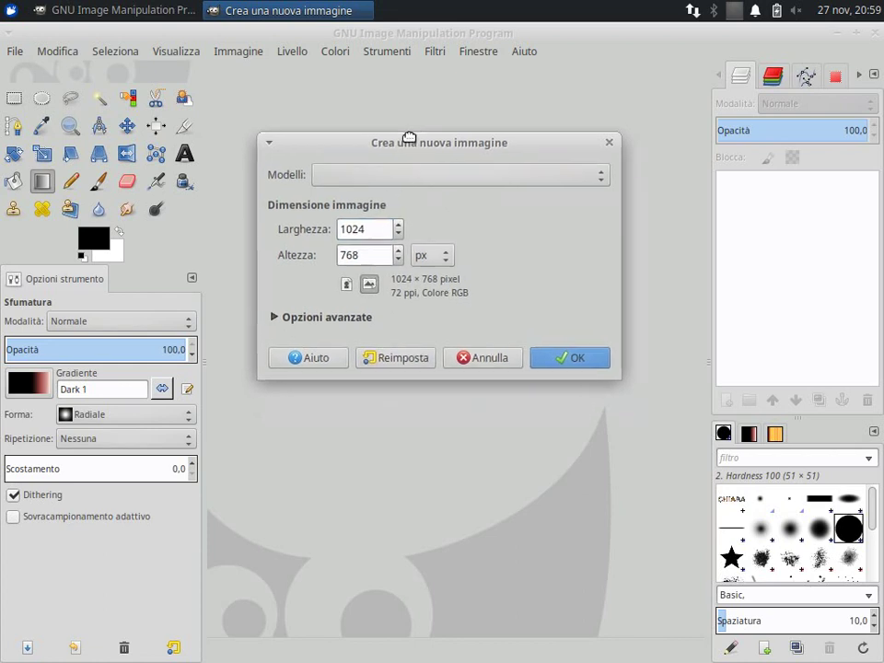
click(582, 355)
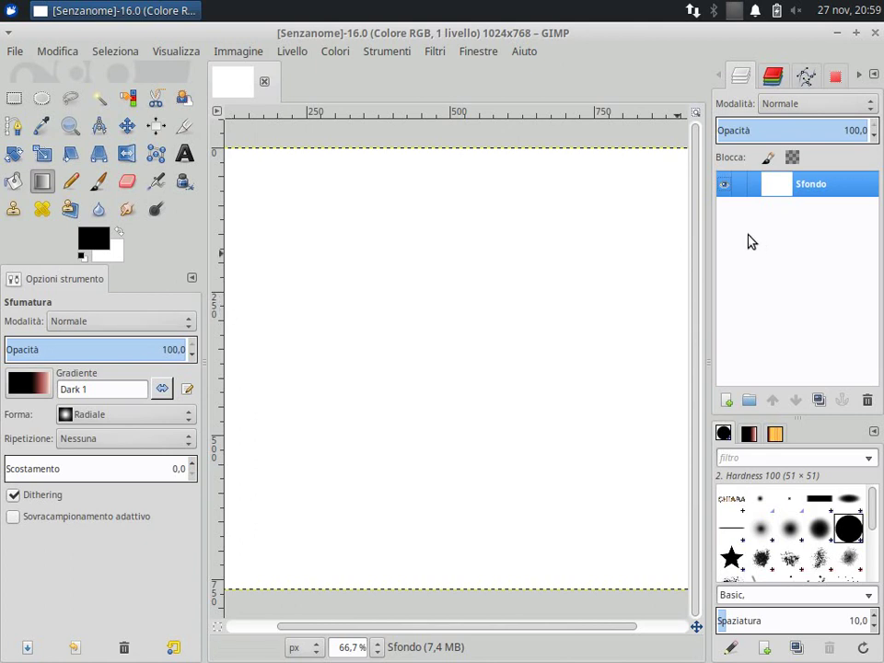
Zoom out and bucket-fill the whole white canvas with black foreground colour.
key(minus)
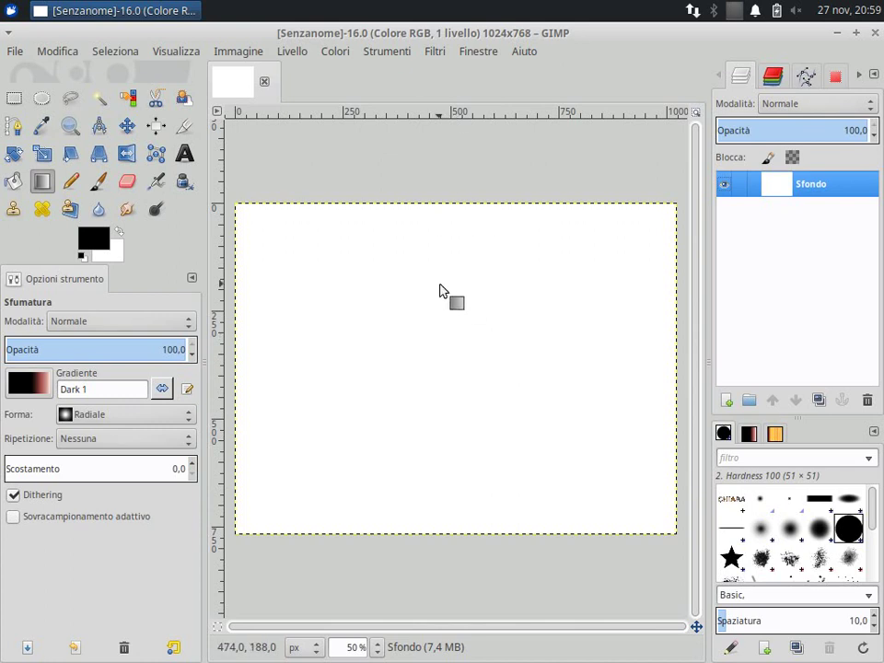
click(95, 243)
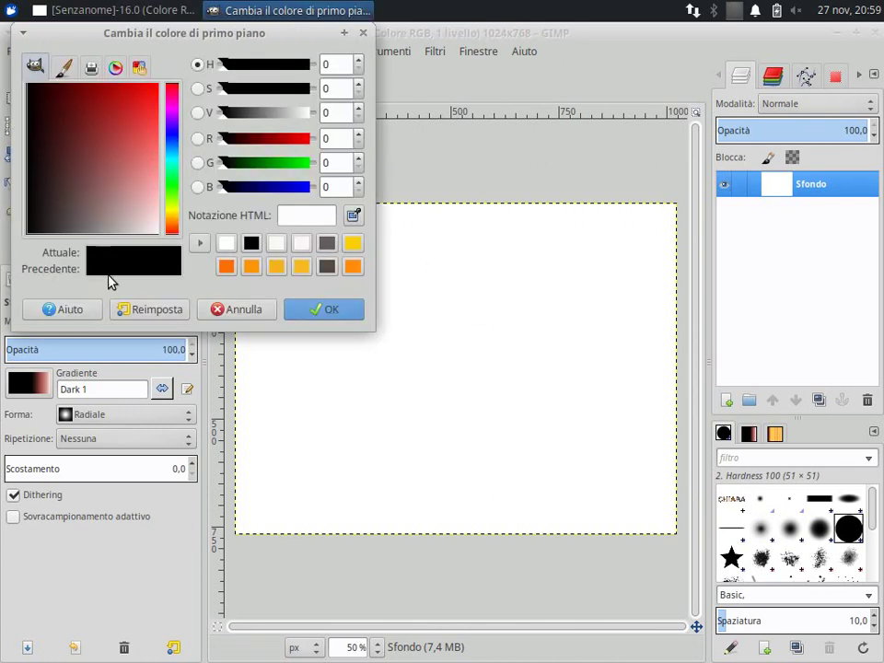
click(317, 309)
click(14, 182)
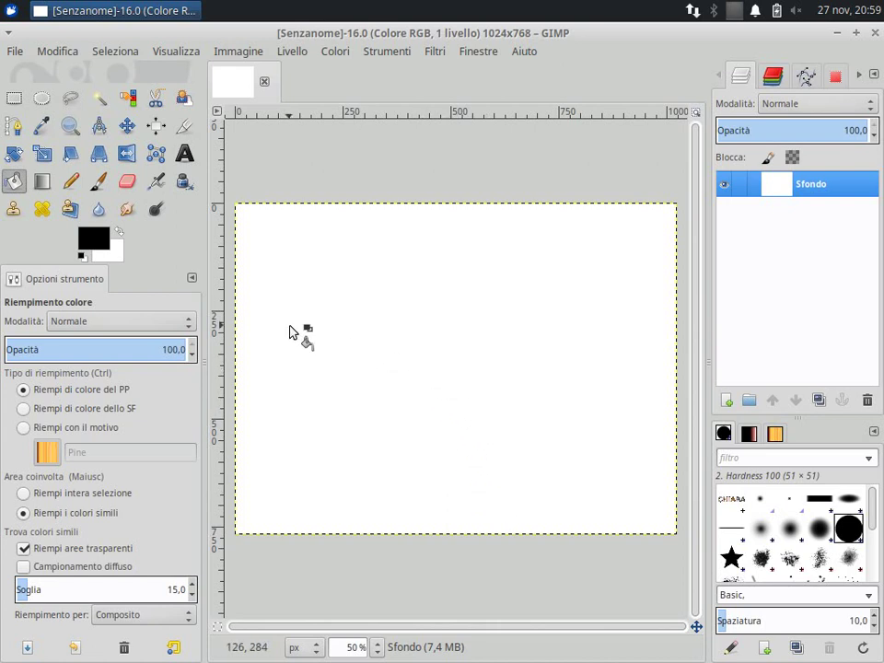
click(431, 333)
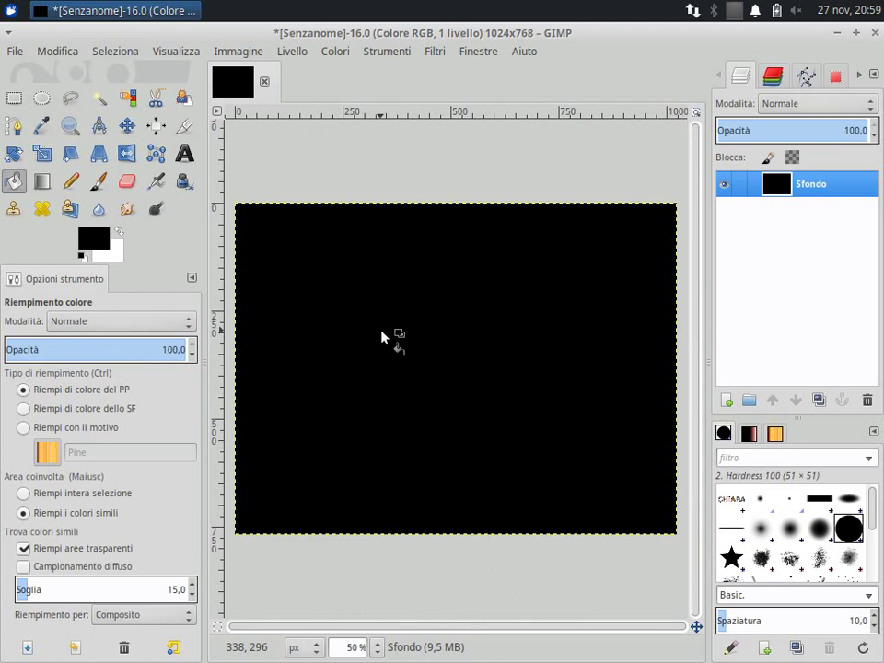
click(185, 154)
Draw a text box and type CHIARA in light pink colour f5e4e4.
drag(236, 218, 647, 501)
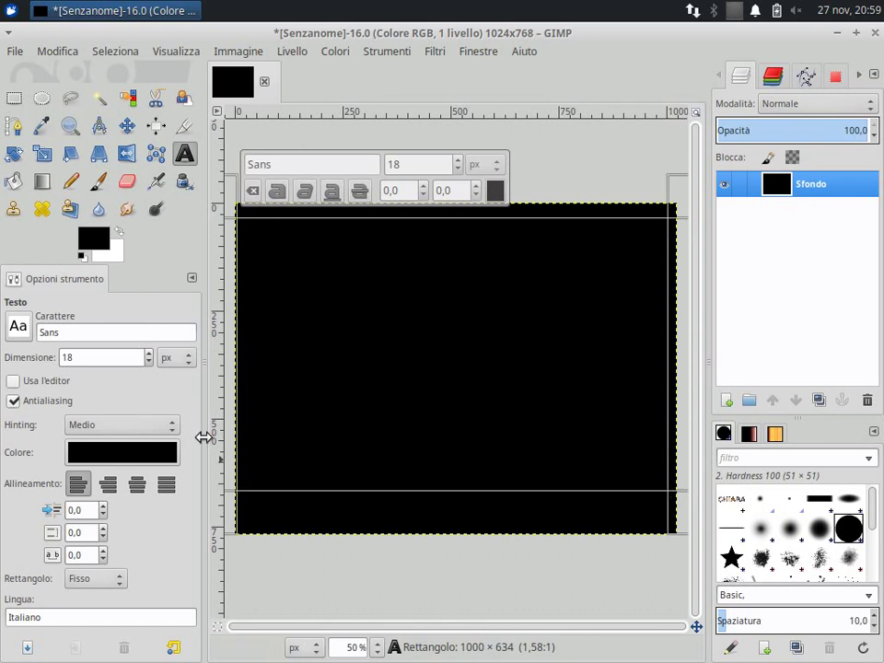
click(494, 190)
click(467, 258)
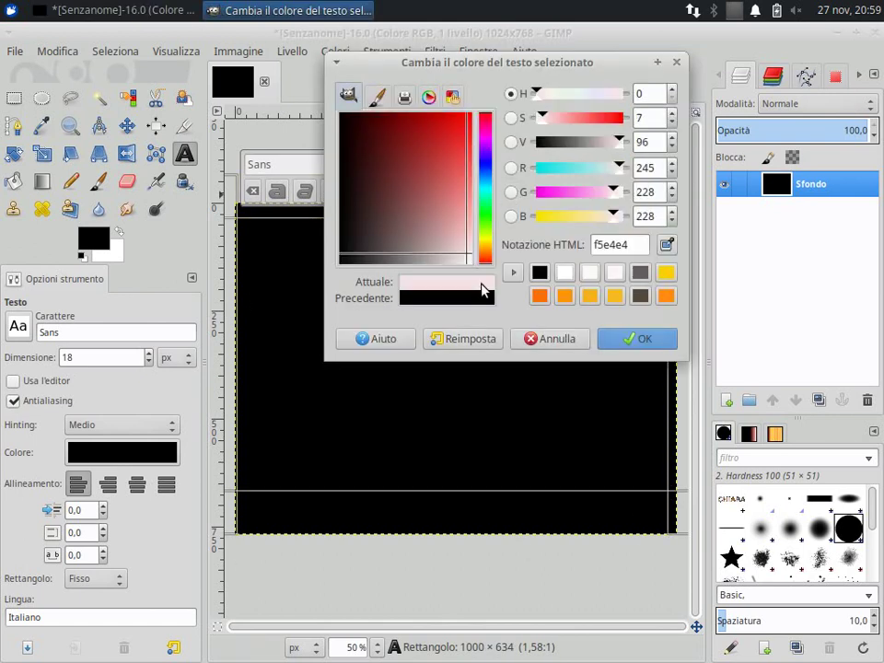
click(622, 341)
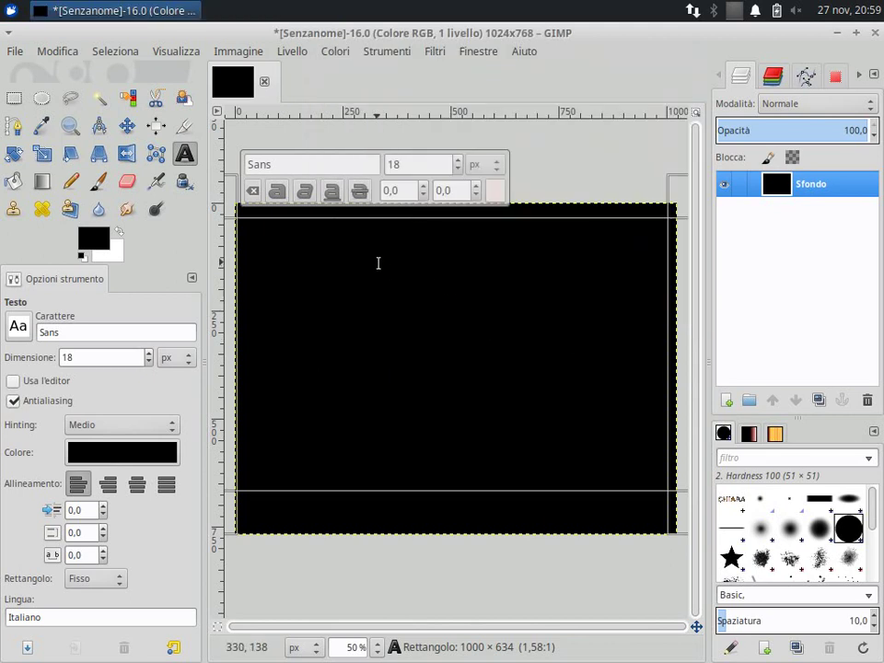
text(CHIARA)
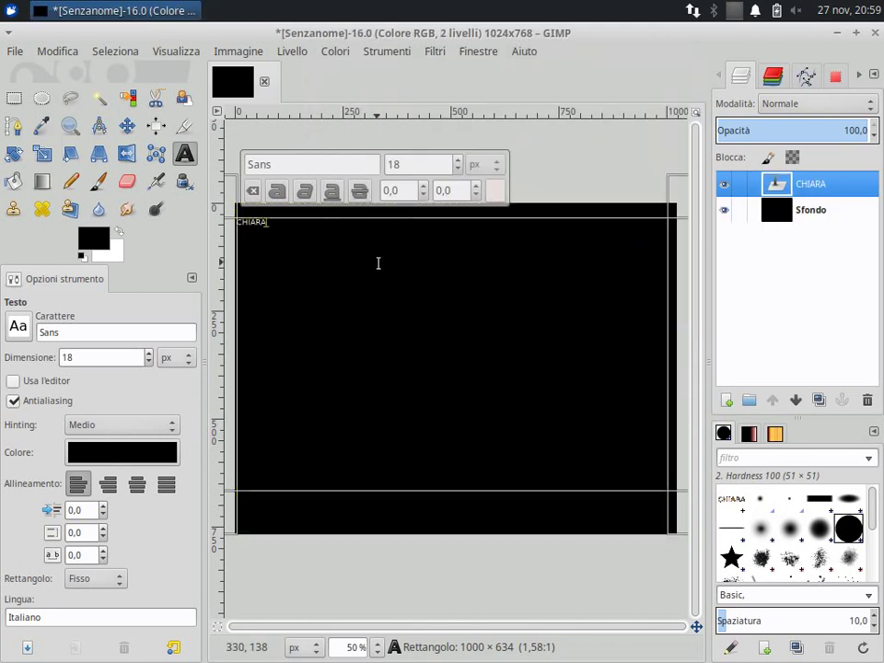
Select the word CHIARA and raise its font size to 198 with kerning 23.
click(457, 160)
click(459, 166)
click(267, 229)
drag(271, 228, 243, 221)
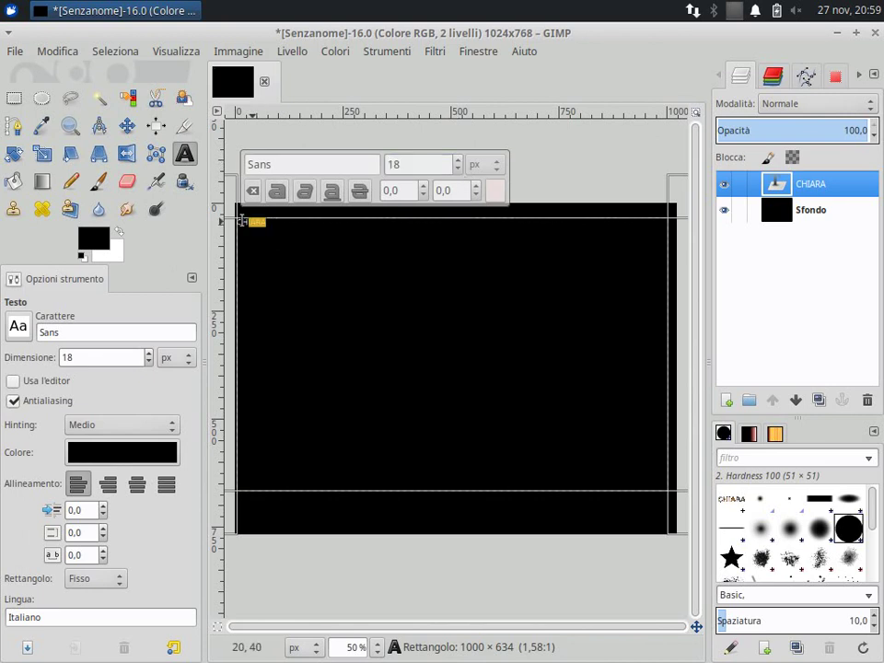
click(458, 160)
click(457, 160)
scroll(459, 164, up, 20)
scroll(458, 164, up, 20)
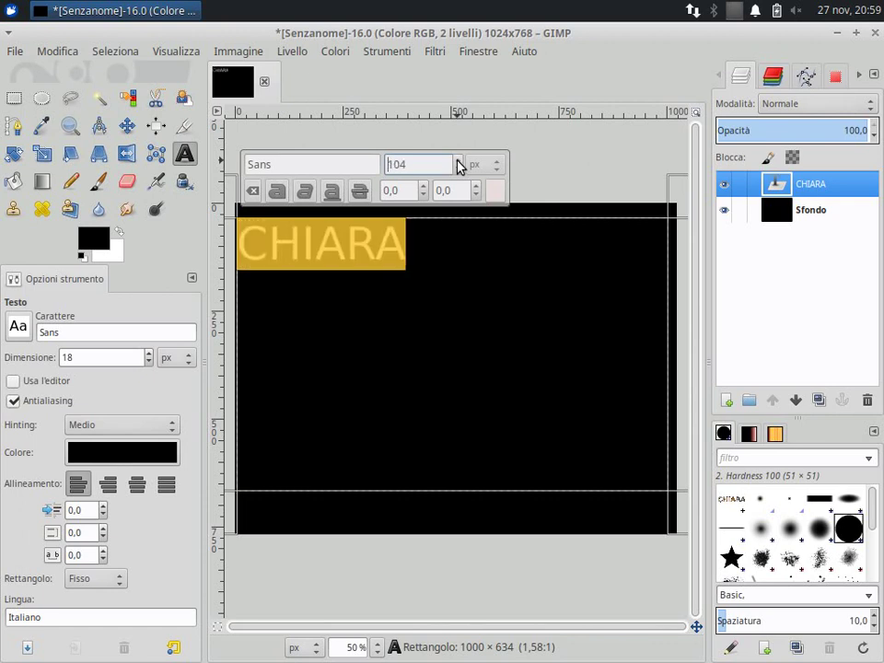
scroll(458, 163, up, 4)
scroll(458, 163, up, 1)
scroll(458, 164, up, 20)
scroll(459, 163, up, 20)
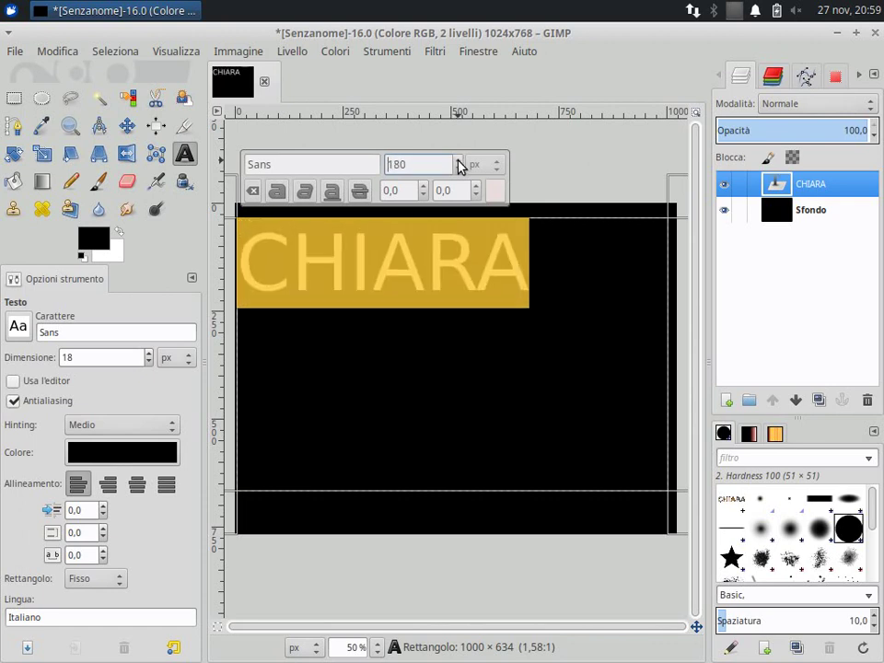
scroll(458, 164, up, 1)
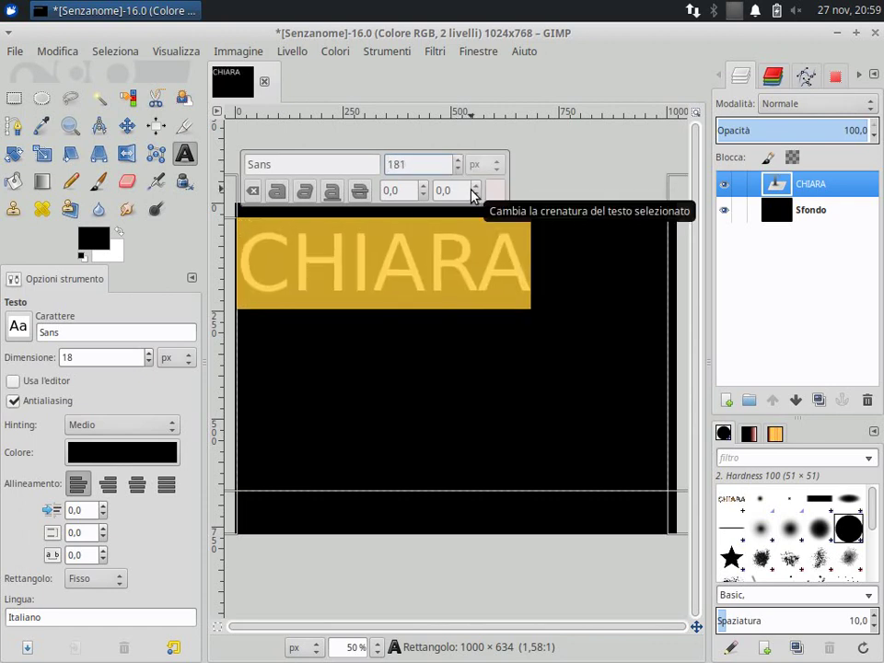
scroll(475, 194, up, 2)
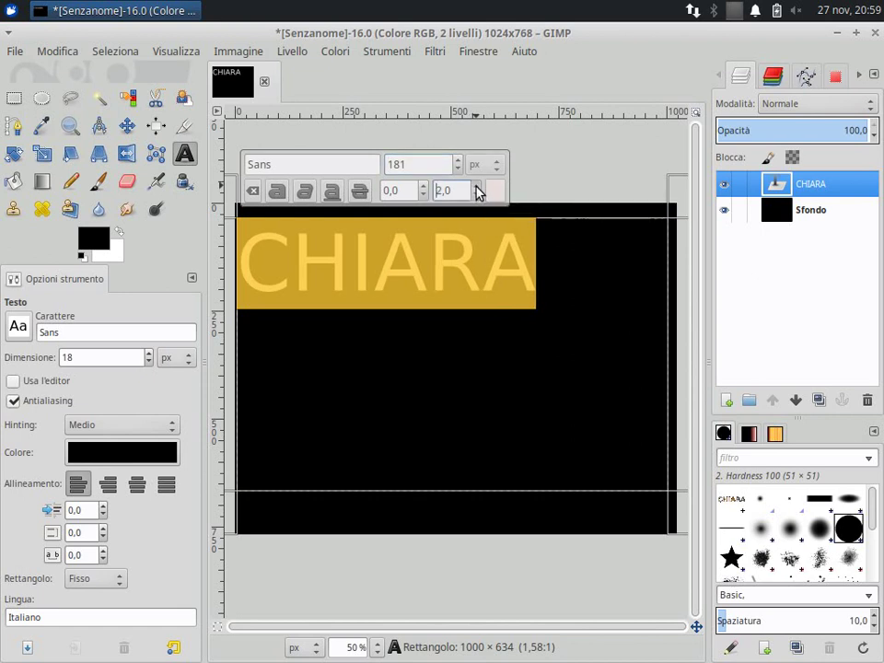
scroll(475, 193, up, 2)
scroll(477, 192, up, 3)
scroll(476, 192, up, 3)
scroll(473, 190, up, 2)
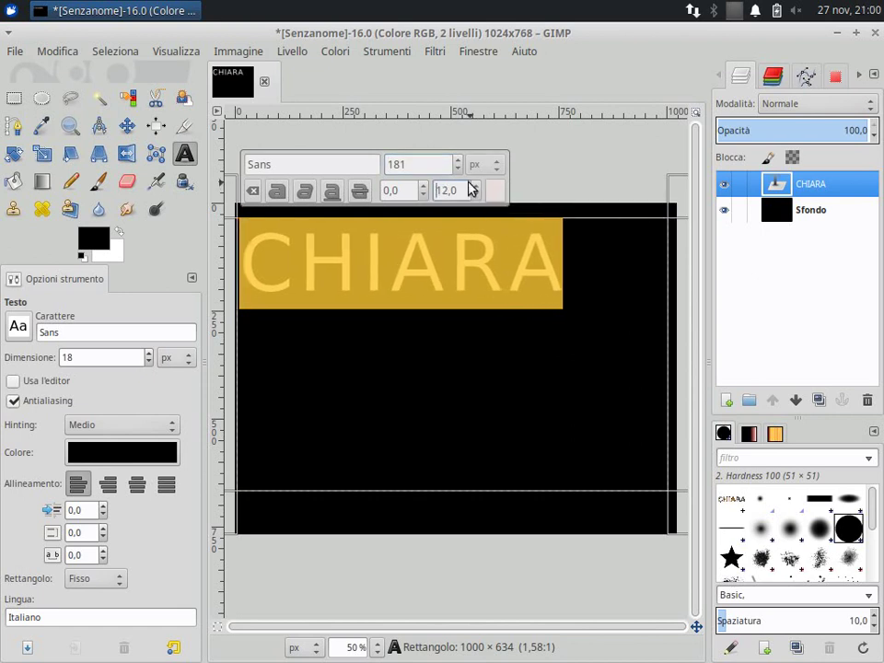
scroll(460, 164, up, 3)
scroll(461, 164, up, 3)
scroll(461, 164, up, 3)
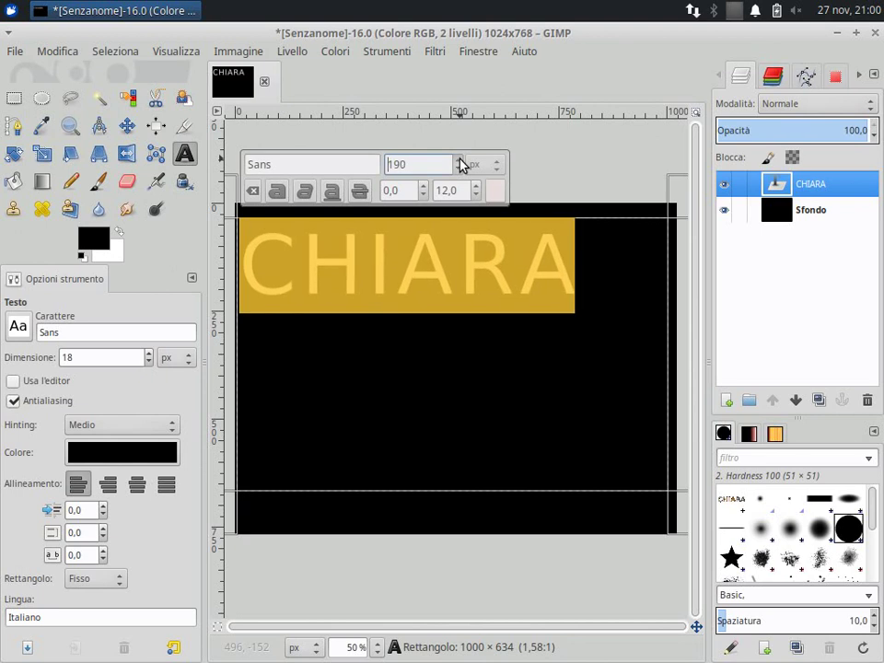
scroll(460, 164, up, 3)
scroll(462, 168, up, 1)
scroll(475, 189, up, 2)
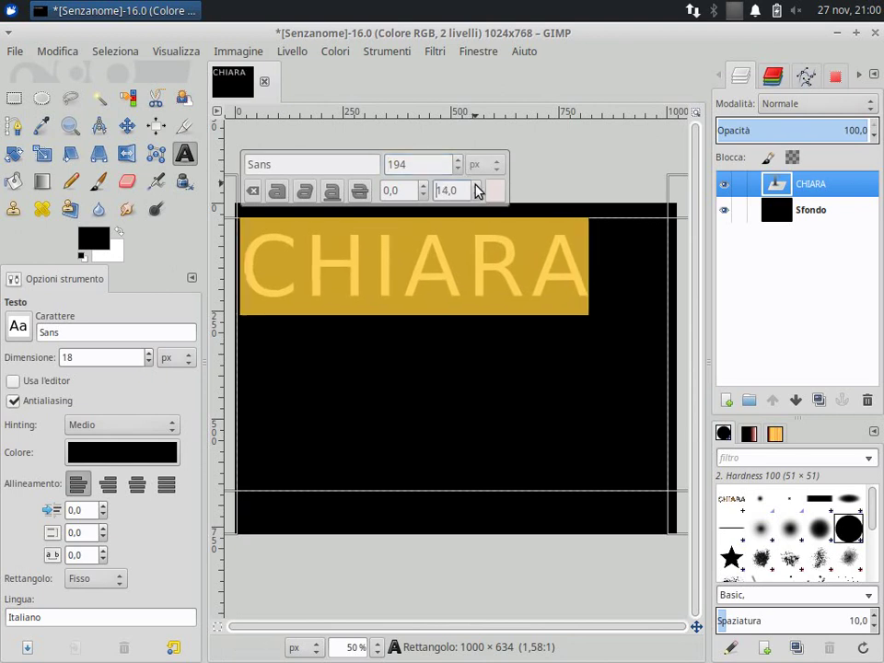
scroll(475, 190, up, 3)
scroll(477, 190, up, 2)
scroll(477, 190, up, 3)
scroll(477, 190, up, 1)
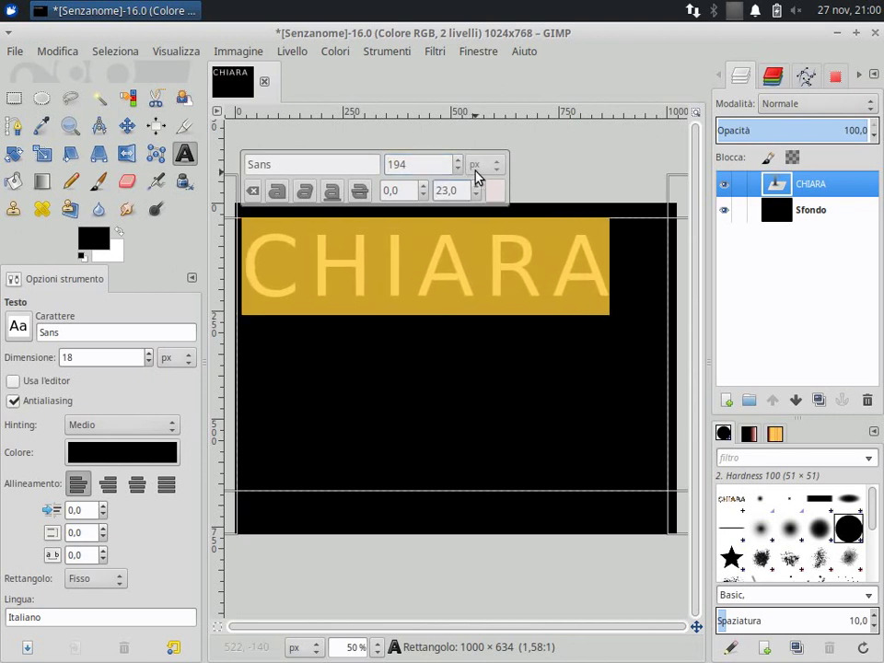
scroll(459, 164, up, 1)
scroll(460, 164, up, 3)
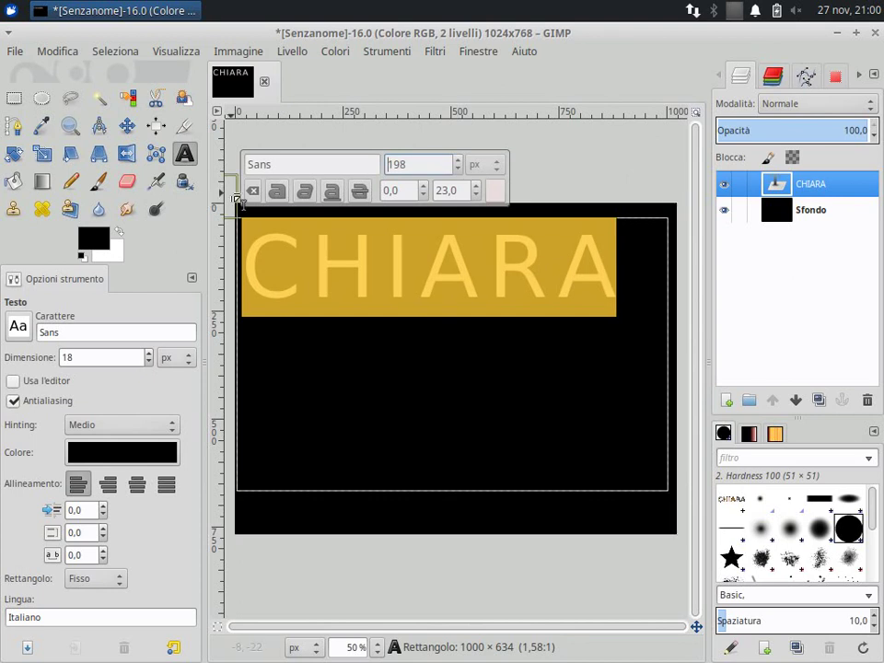
Move the CHIARA text box lower on the image and narrow it to fit the word.
key(m)
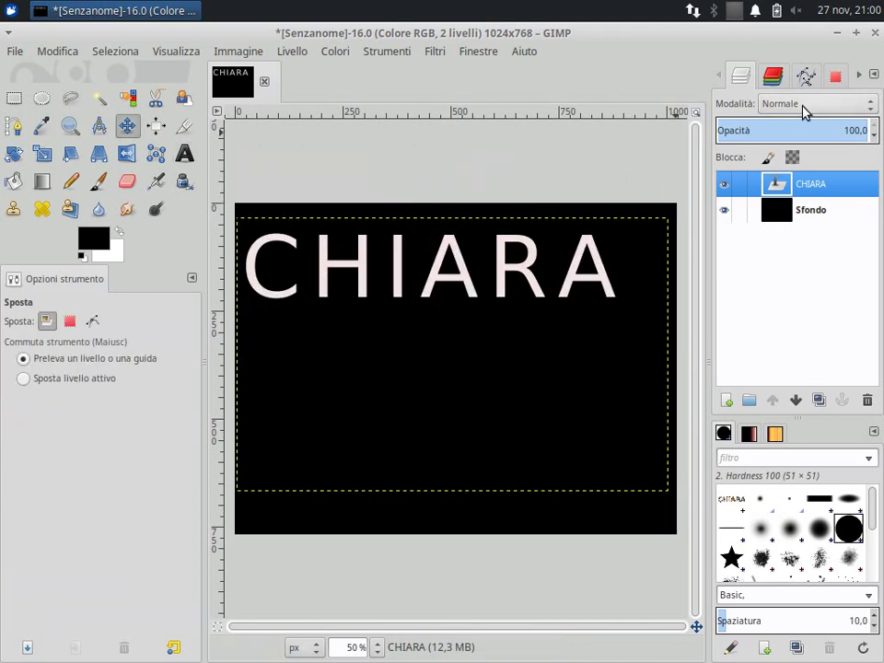
right_click(799, 188)
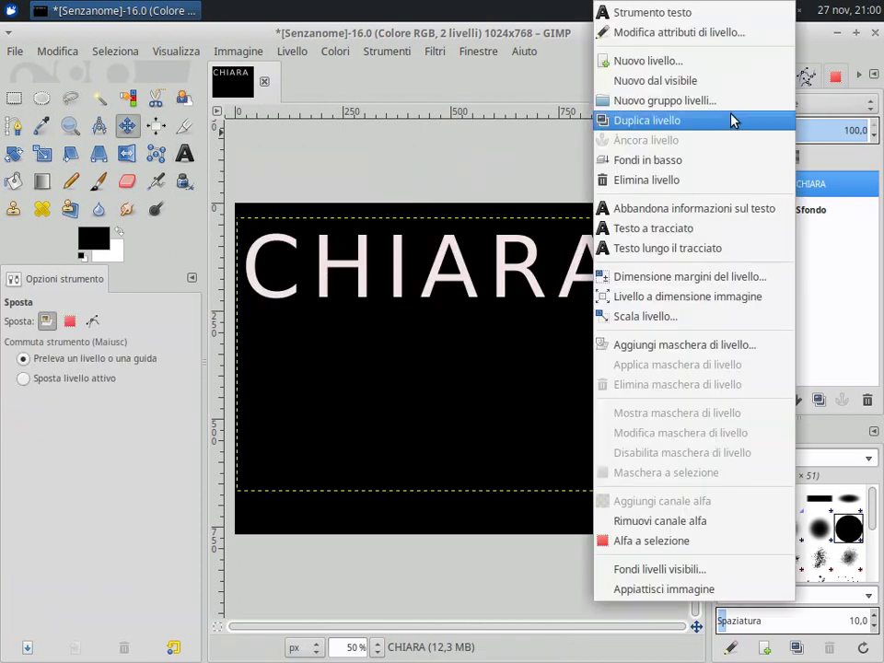
click(694, 13)
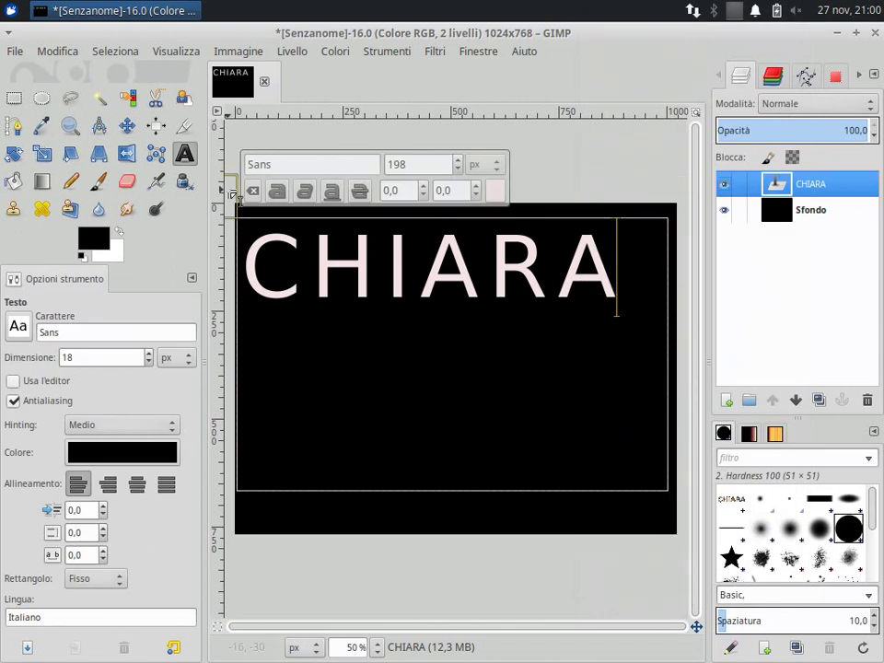
drag(237, 220, 252, 219)
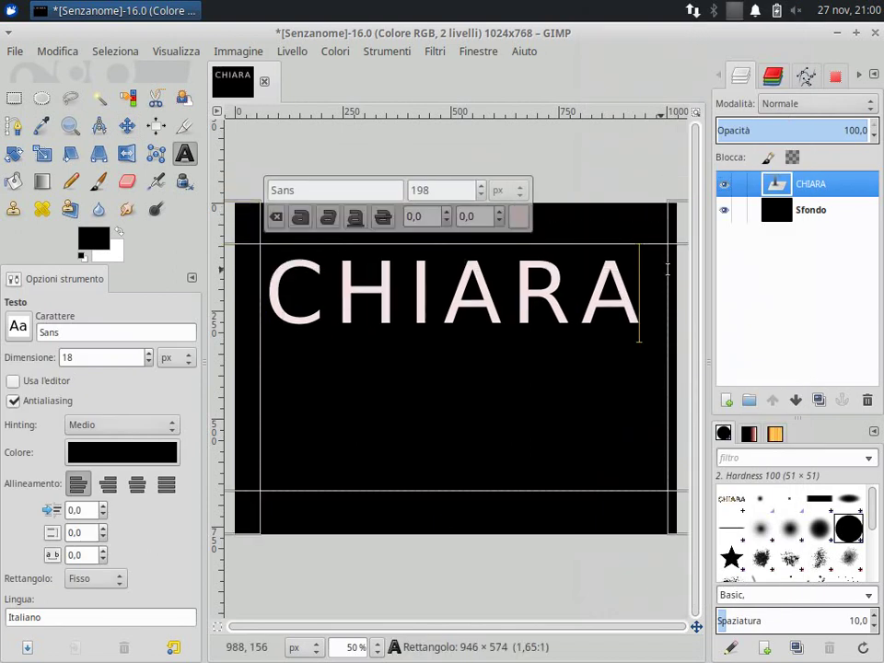
drag(674, 221, 678, 276)
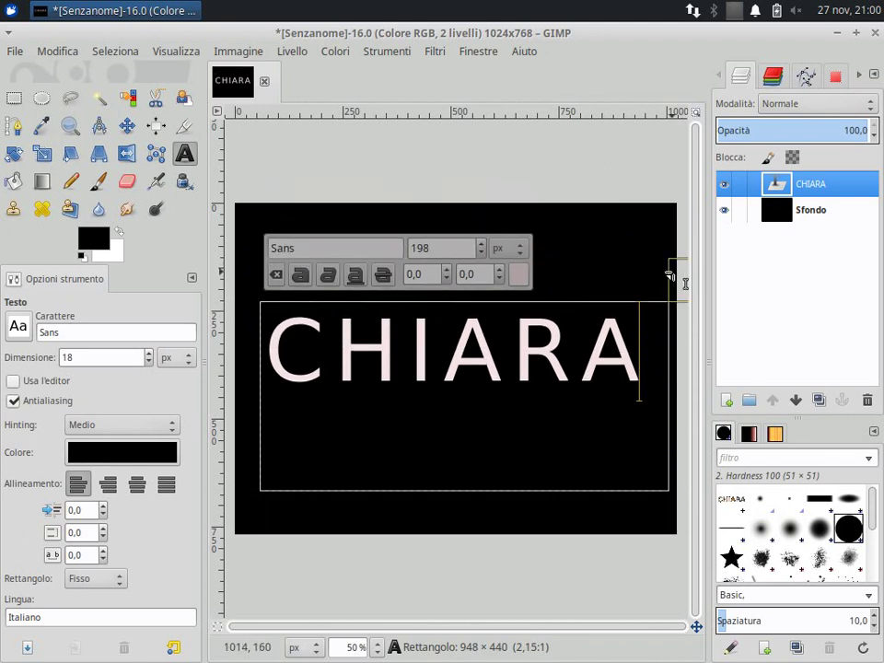
drag(687, 284, 667, 270)
text(200)
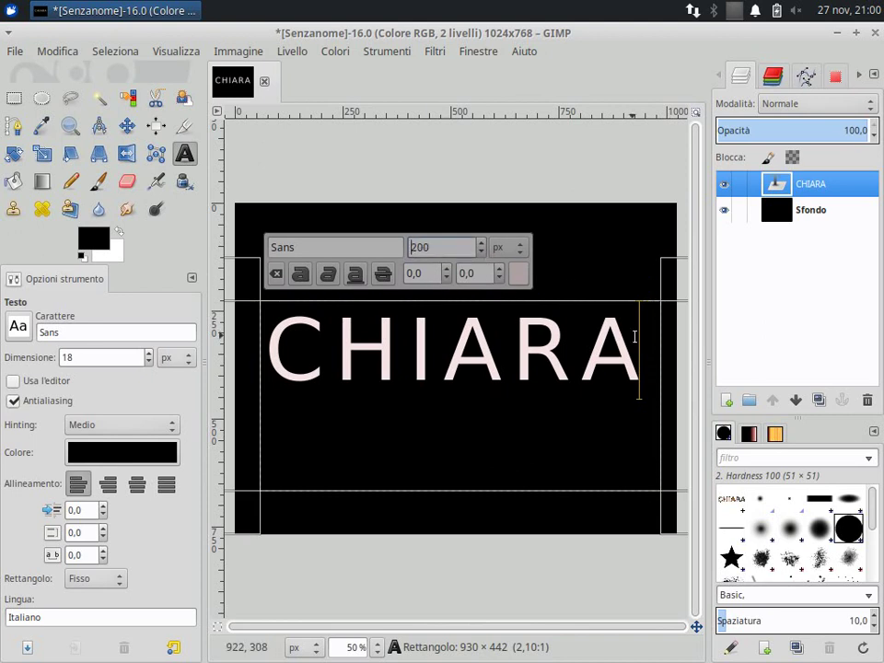
Select the whole word CHIARA and set its font size to 200.
drag(637, 335, 572, 335)
mouse_move(637, 341)
mouse_down()
mouse_move(324, 341)
mouse_move(592, 345)
mouse_up()
click(285, 345)
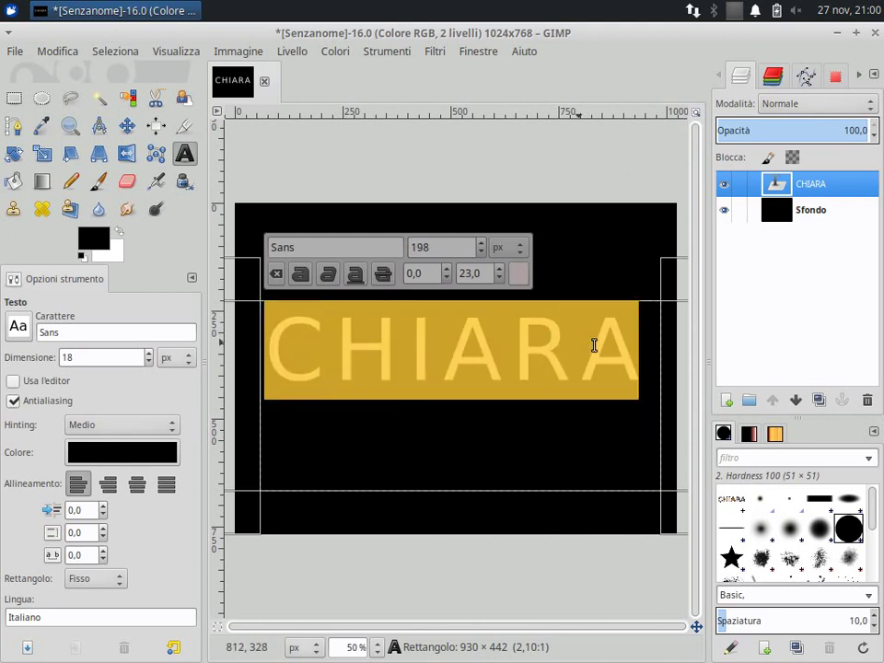
click(480, 243)
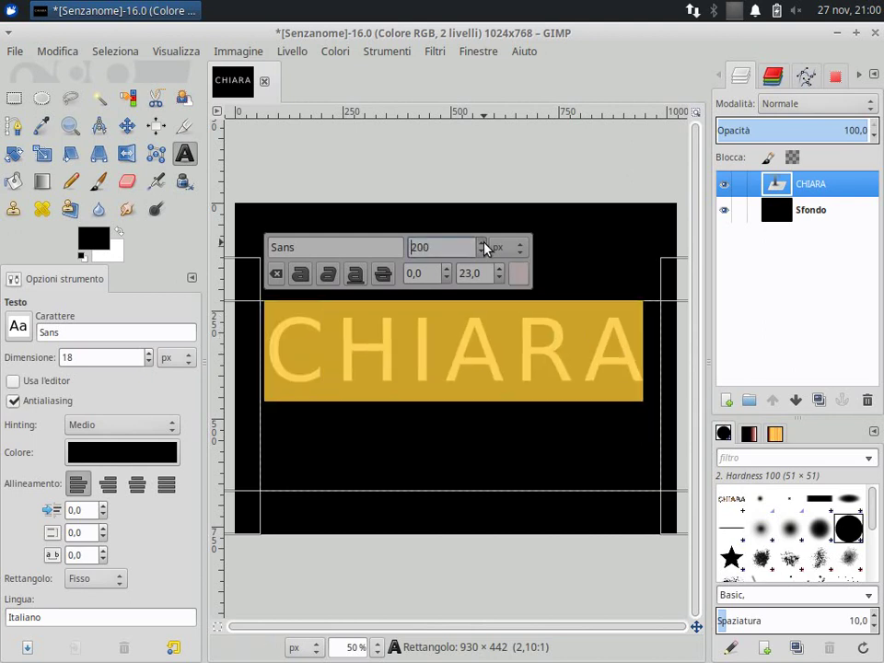
click(621, 366)
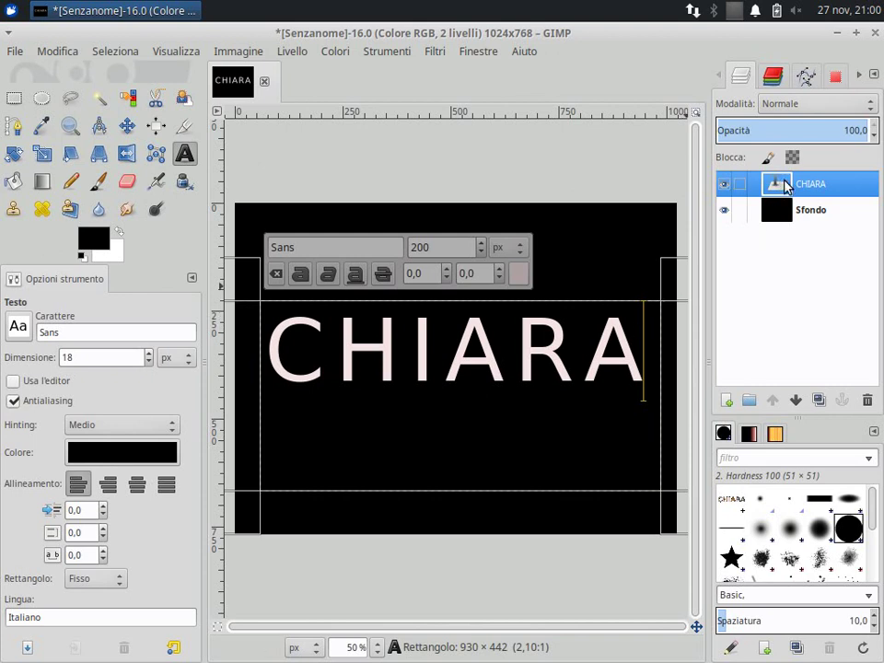
Merge the CHIARA text layer down into the black Sfondo layer.
right_click(785, 187)
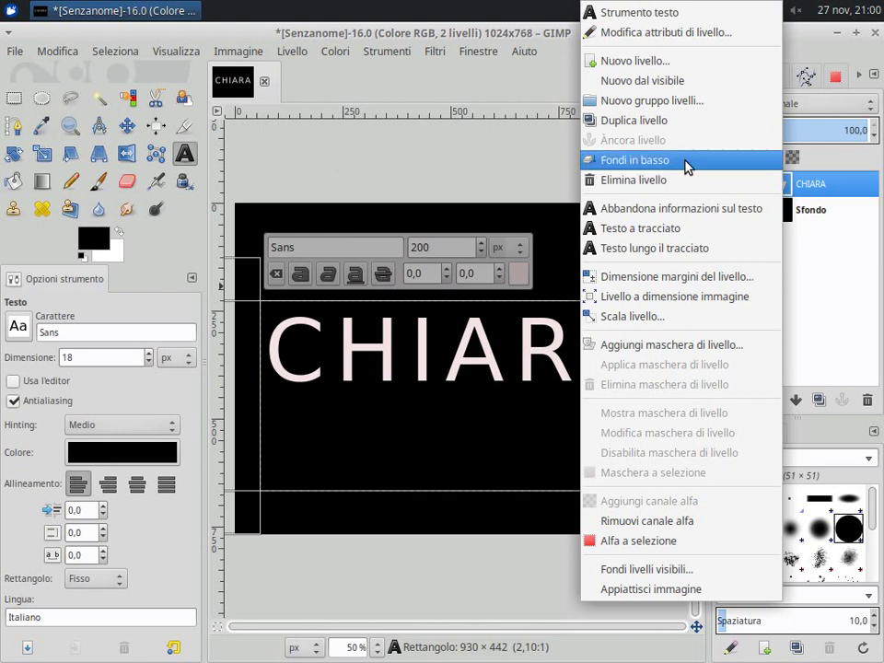
click(718, 160)
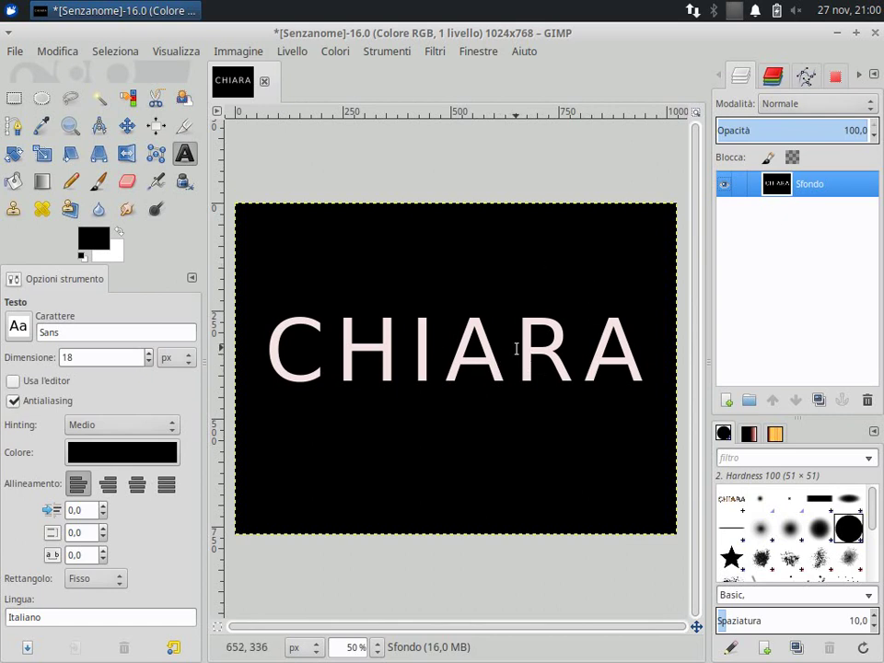
click(14, 51)
Open Chiara.jpg as a new layer and drag it within the Layers panel.
click(61, 131)
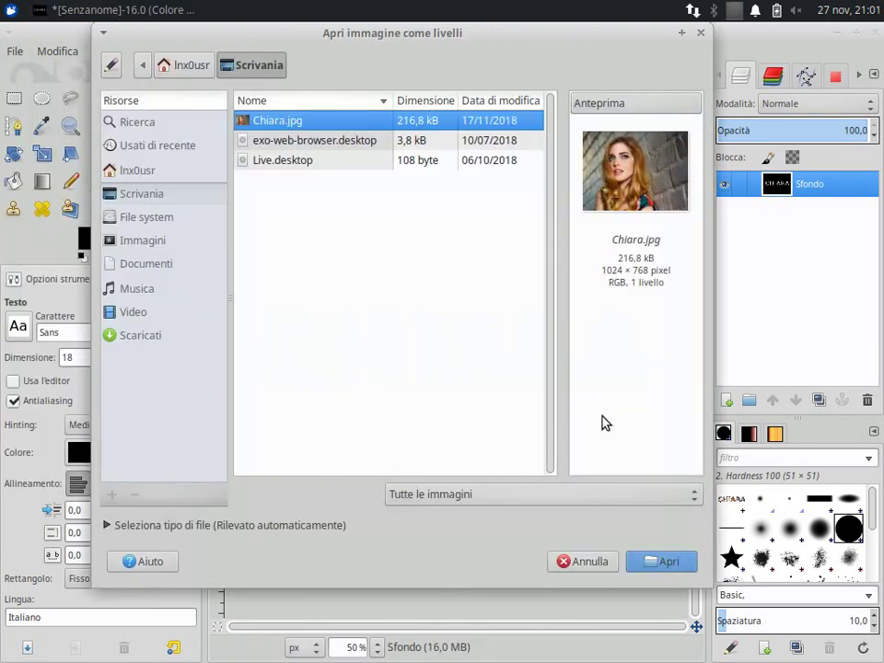
click(667, 562)
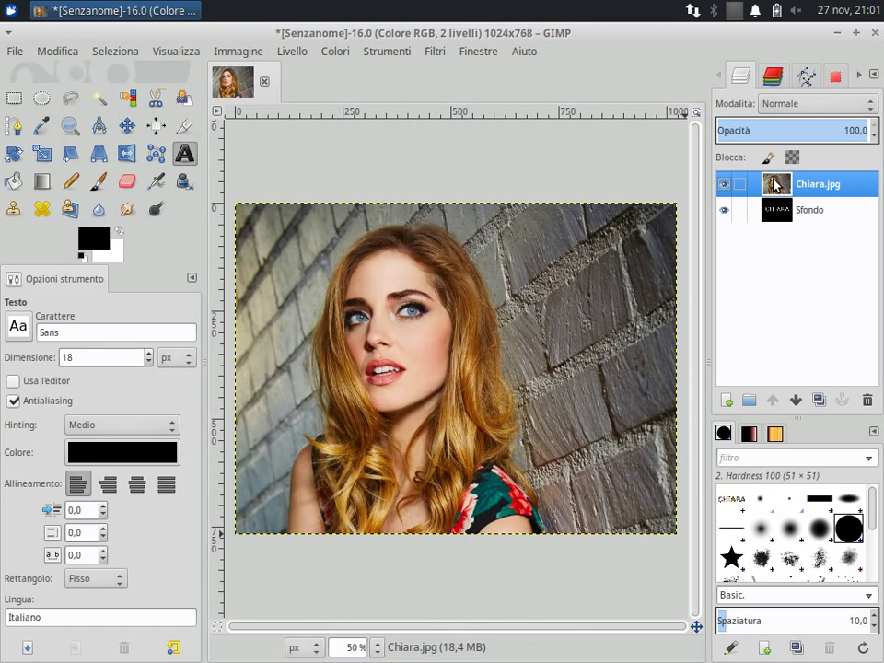
drag(773, 184, 789, 234)
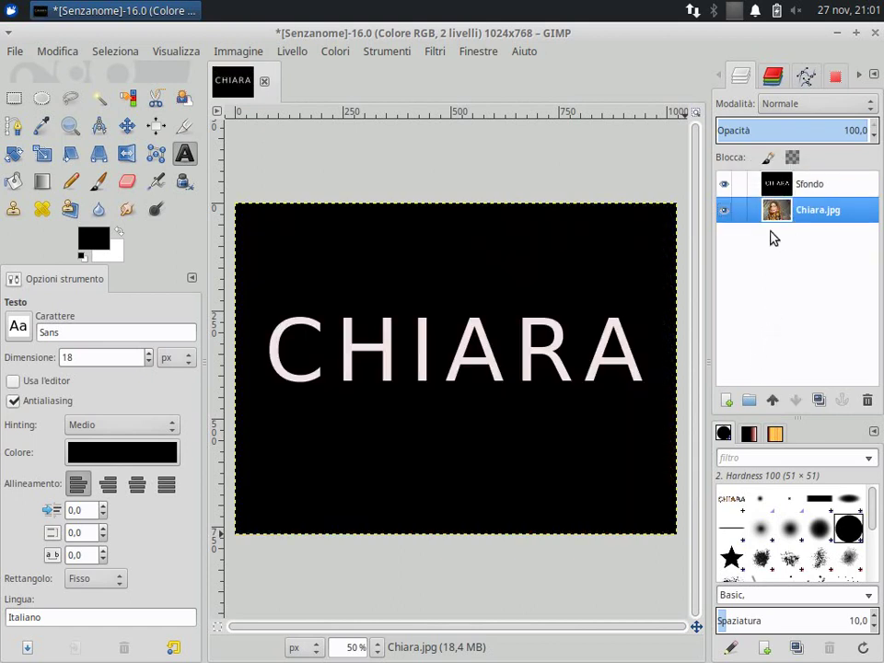
Make the Sfondo layer with the CHIARA lettering the active layer.
click(776, 184)
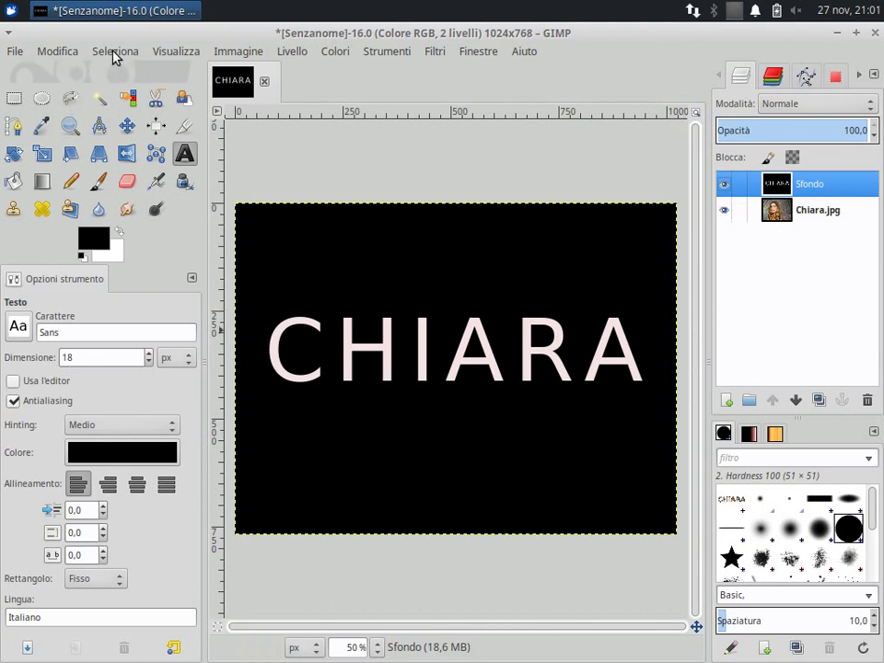
Fuzzy-select the black area around the letters in Replace mode and cut it away.
click(100, 101)
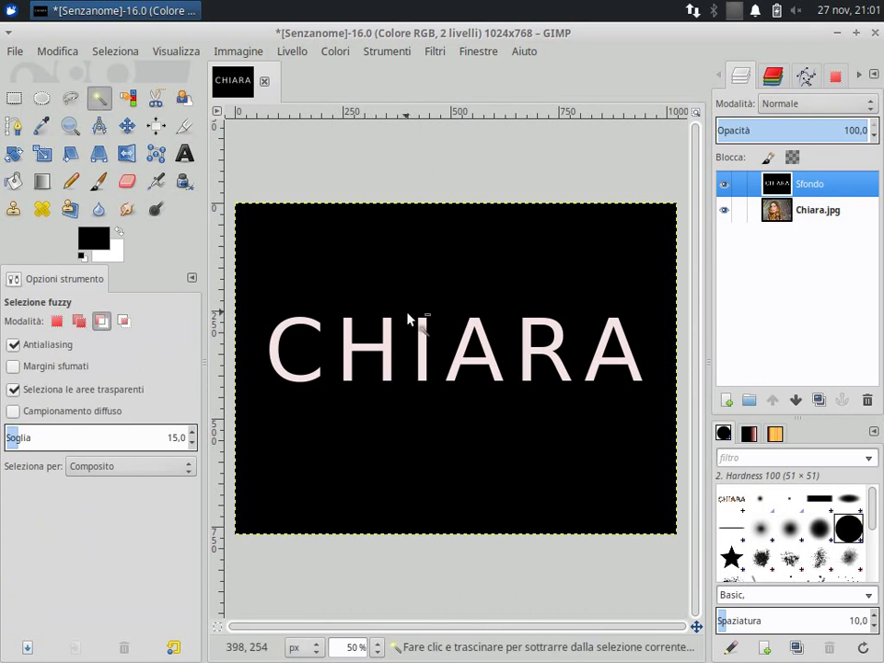
click(56, 320)
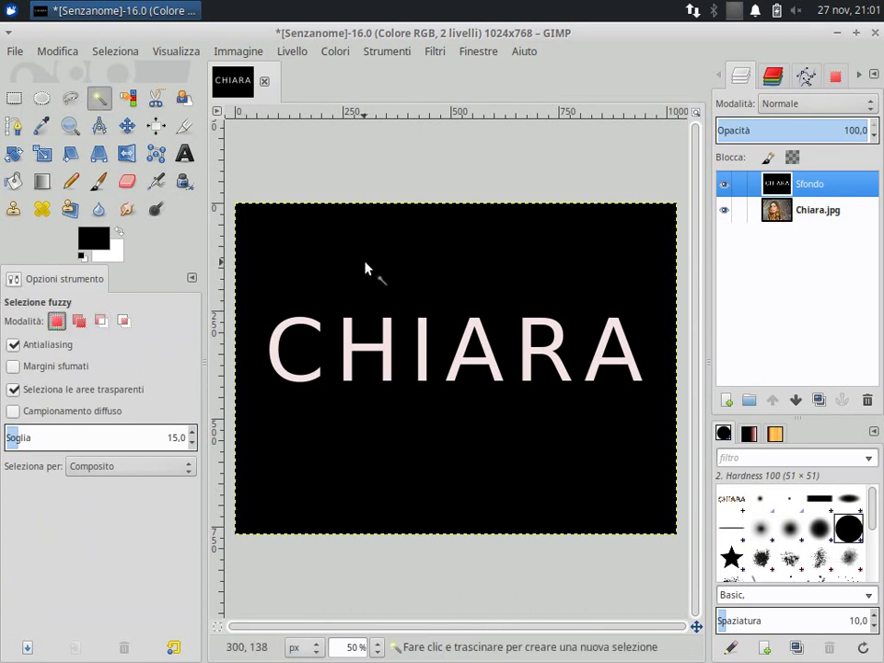
click(464, 420)
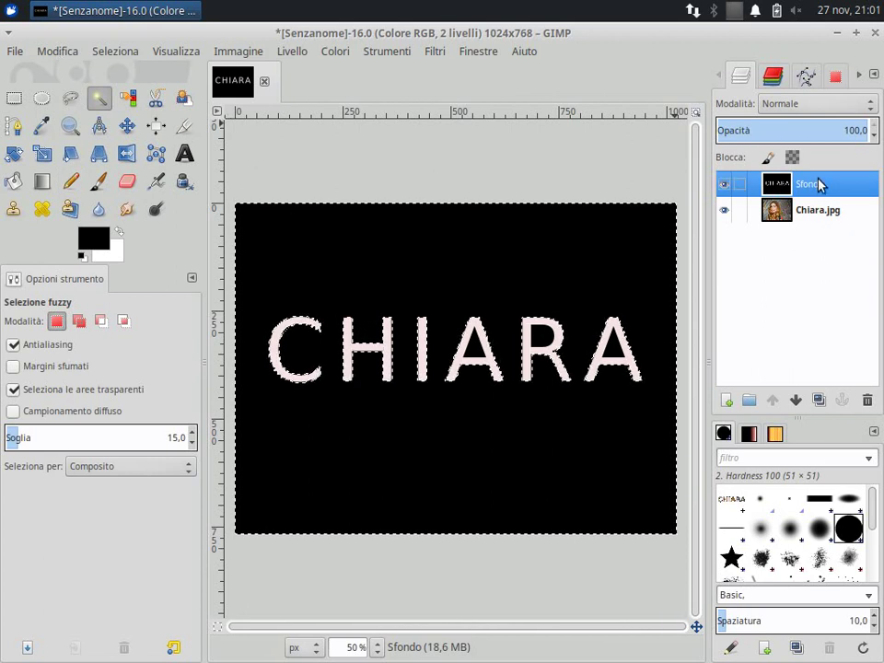
click(64, 52)
click(83, 163)
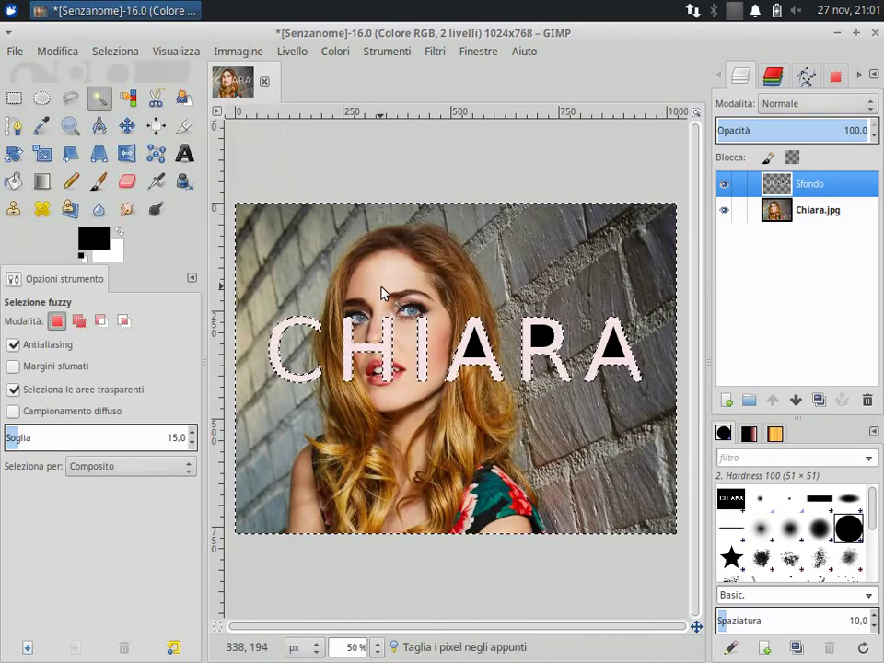
Undo the cut, then select only the CHIARA letters by fuzzy-selecting the background and inverting.
click(42, 52)
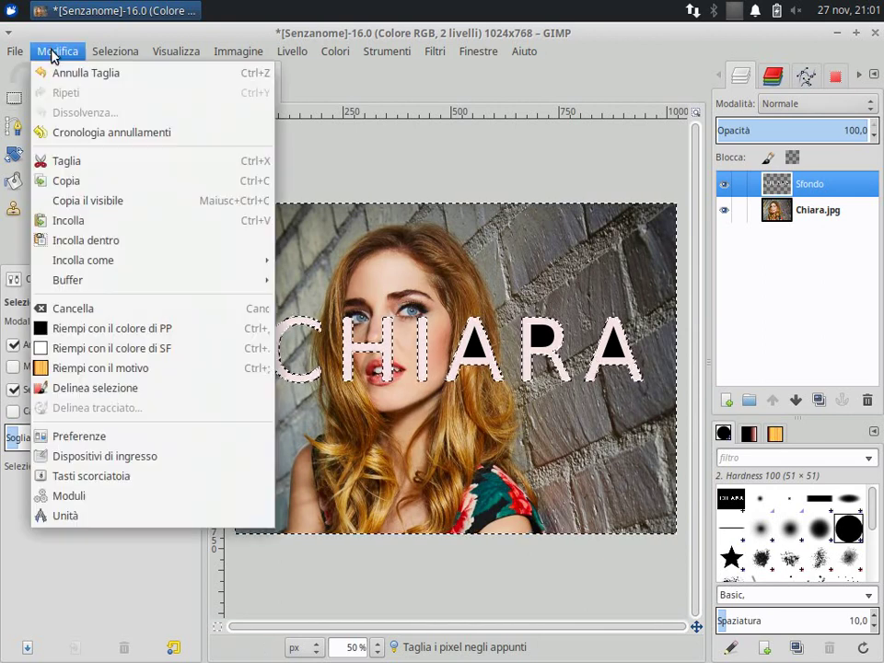
click(59, 74)
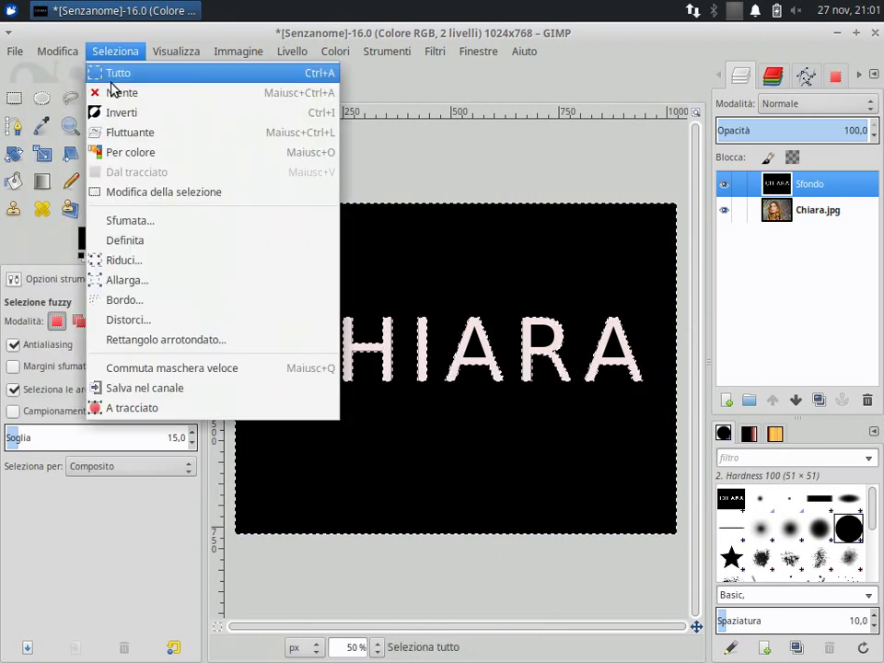
click(115, 74)
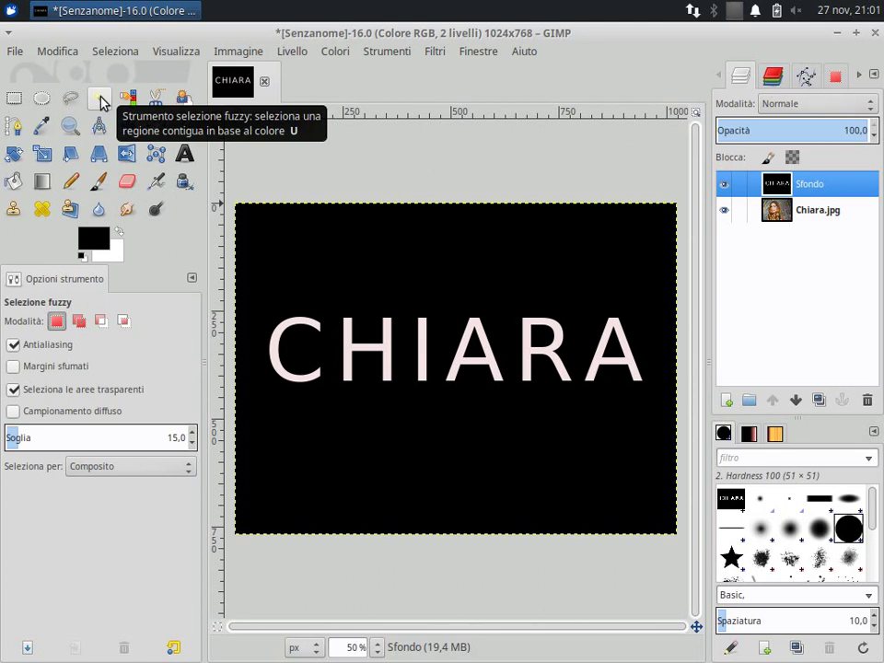
click(368, 268)
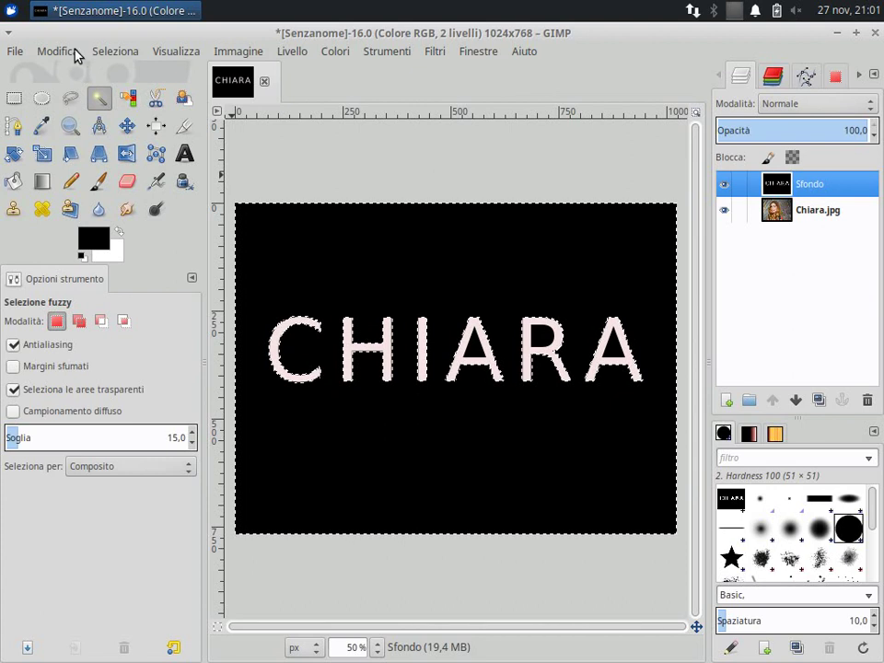
click(115, 52)
click(127, 117)
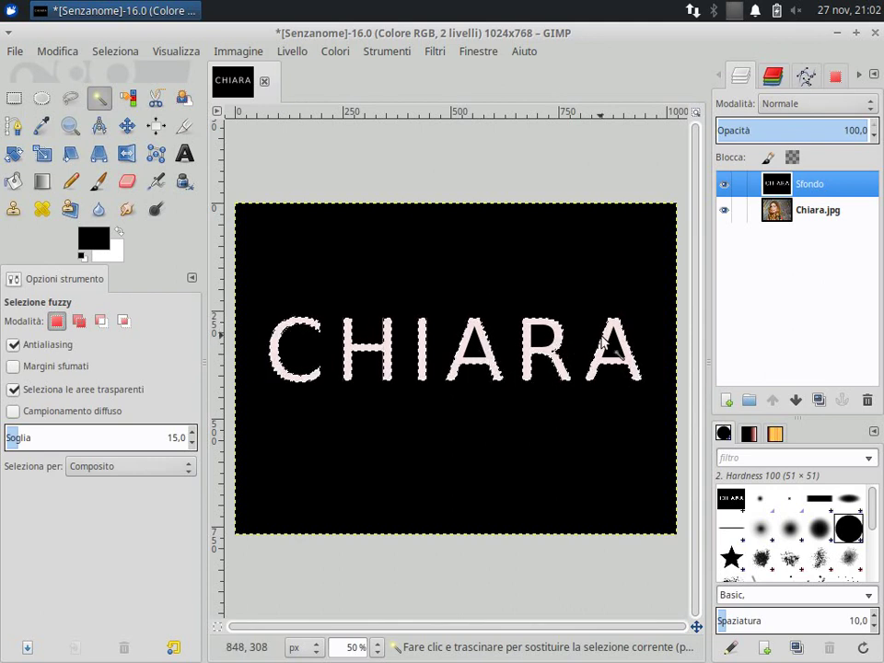
Cut the letters to test the photo showing through, then undo that cut.
click(57, 51)
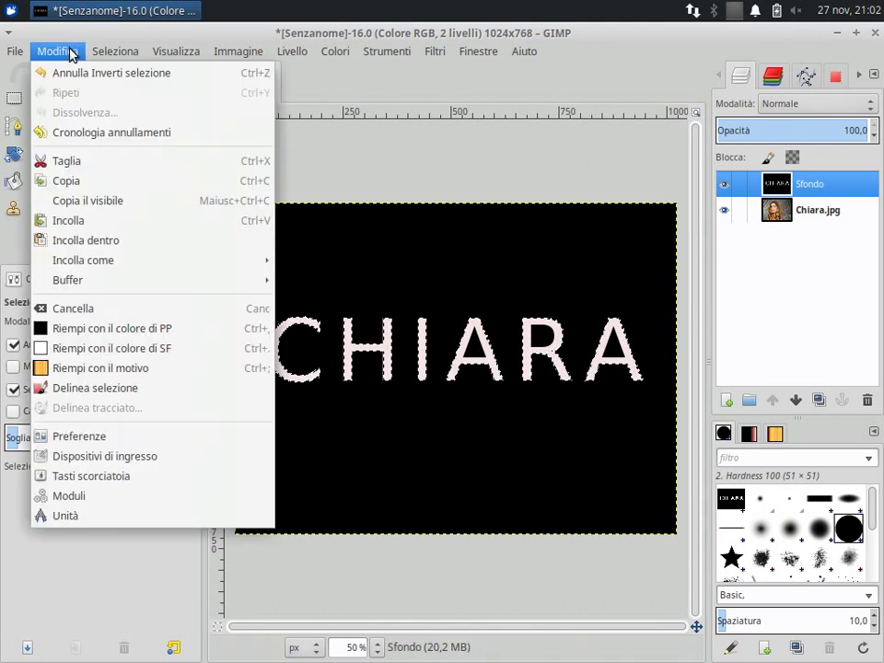
click(79, 163)
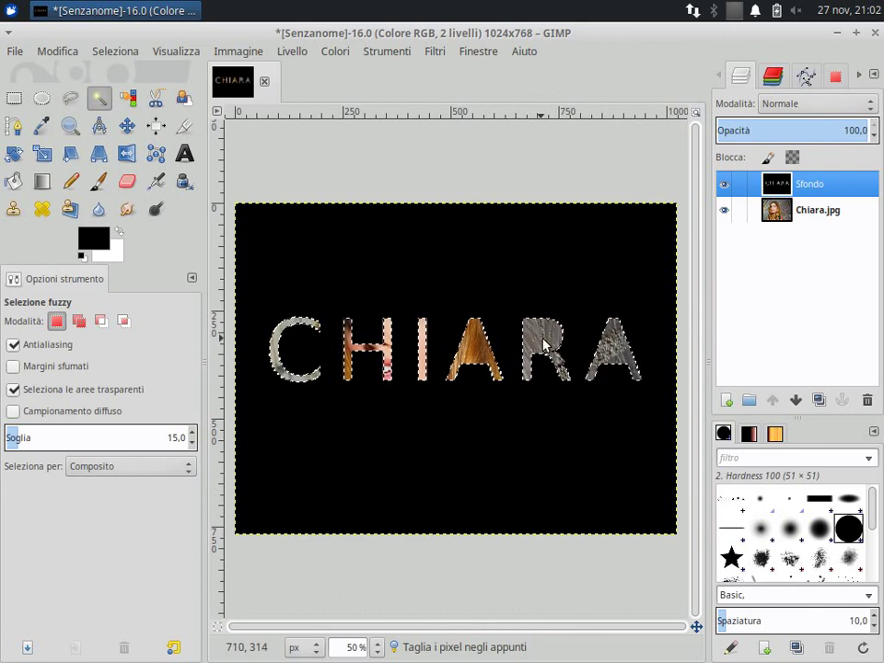
click(61, 52)
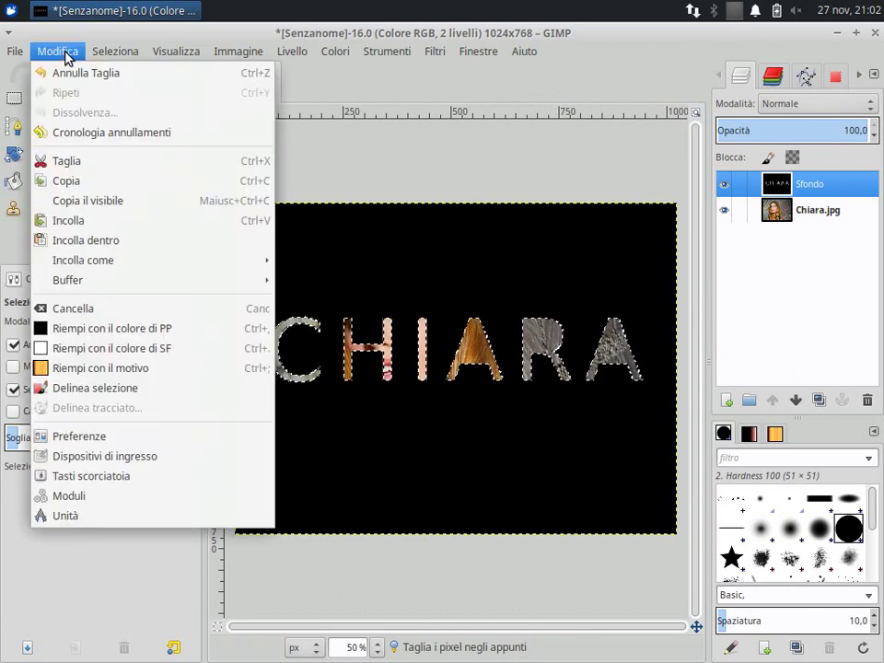
click(74, 81)
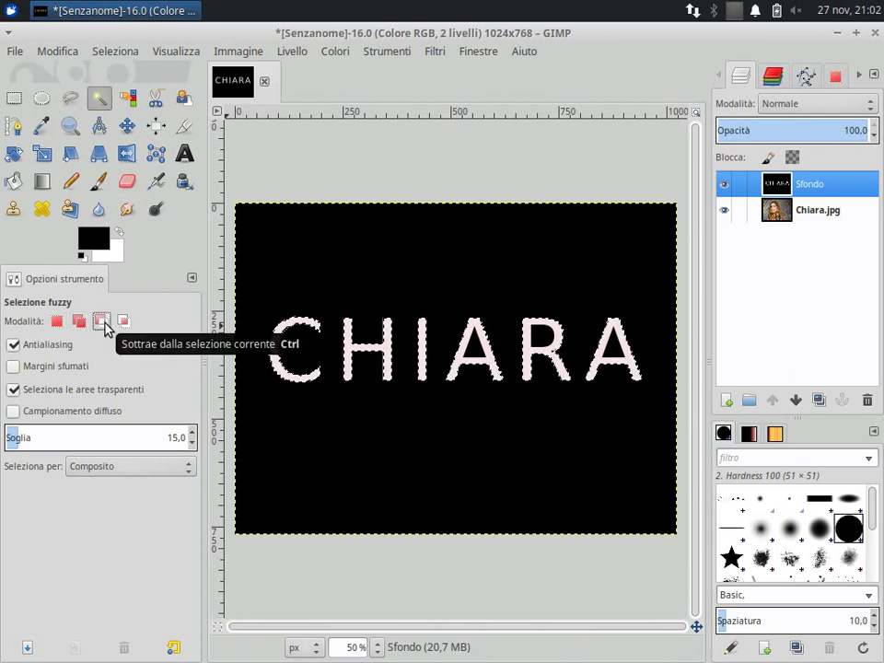
Subtract the inside of the A from the selection and cut the letters from Sfondo.
click(104, 324)
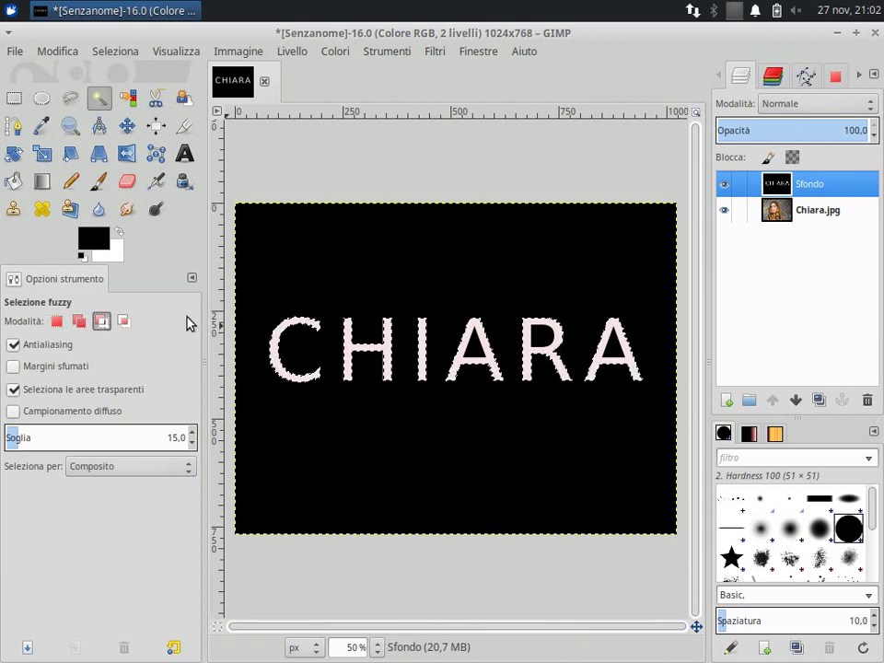
click(476, 341)
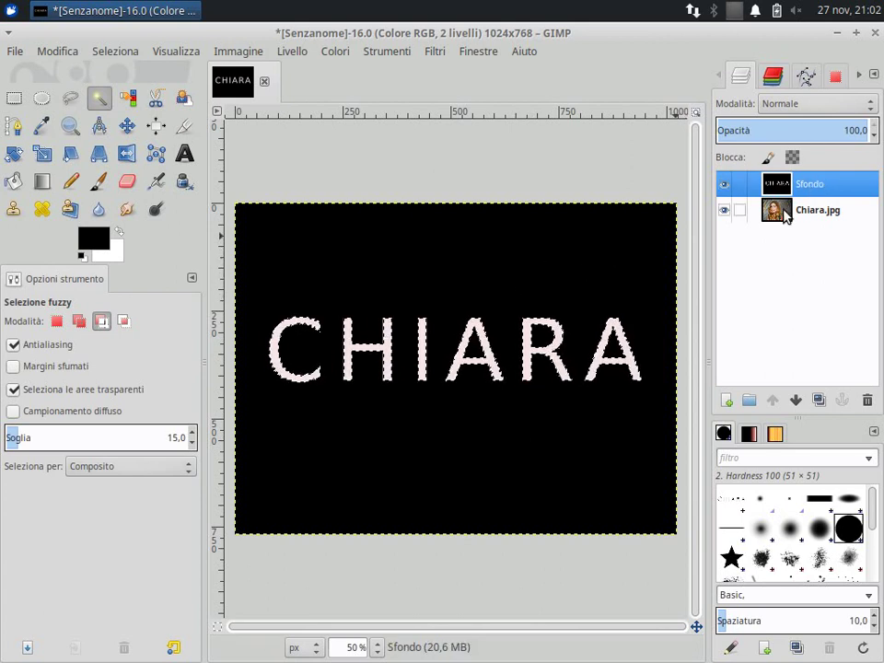
click(66, 53)
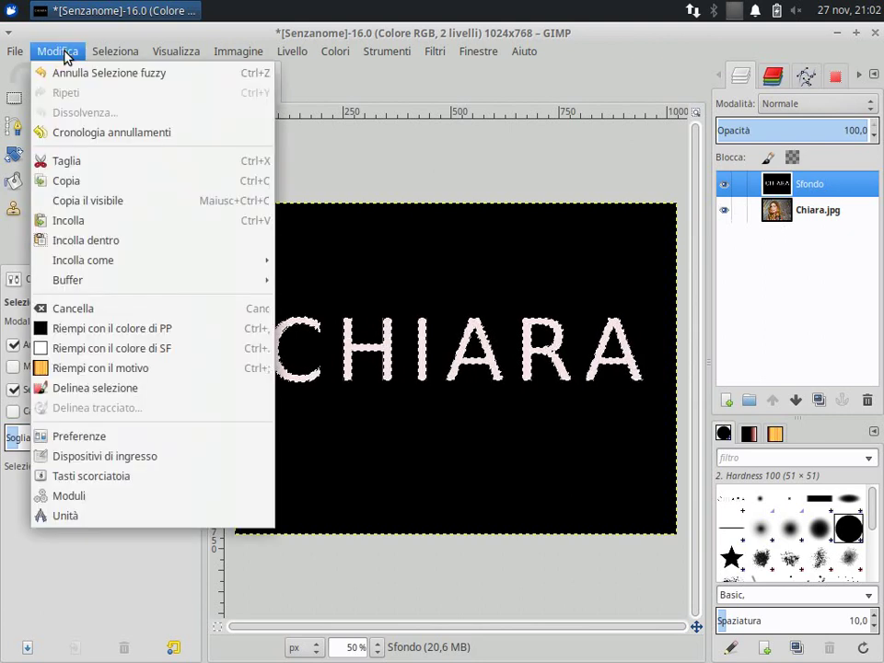
click(81, 162)
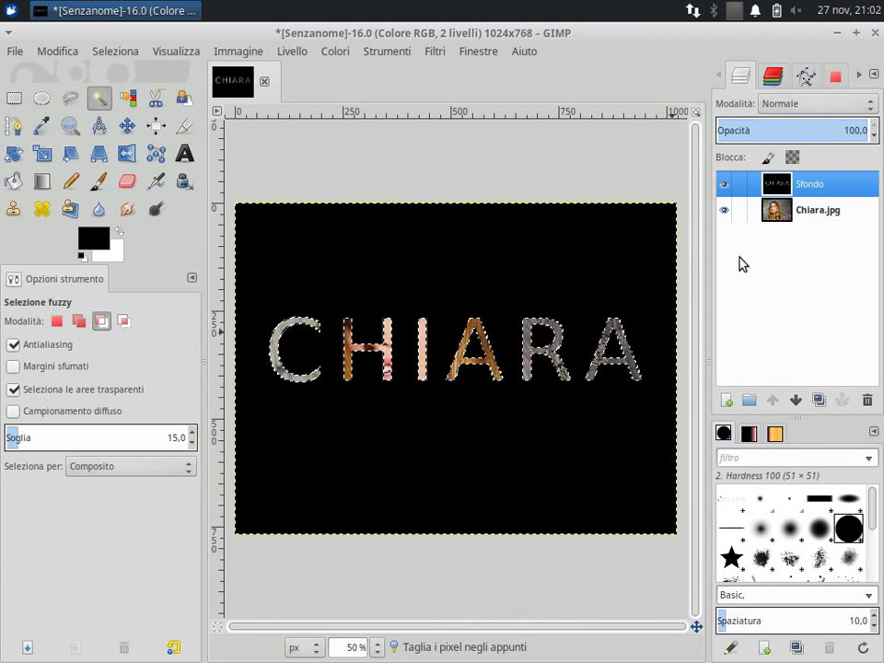
Toggle Sfondo's visibility to preview, then add both A letters to the selection.
click(723, 185)
click(723, 185)
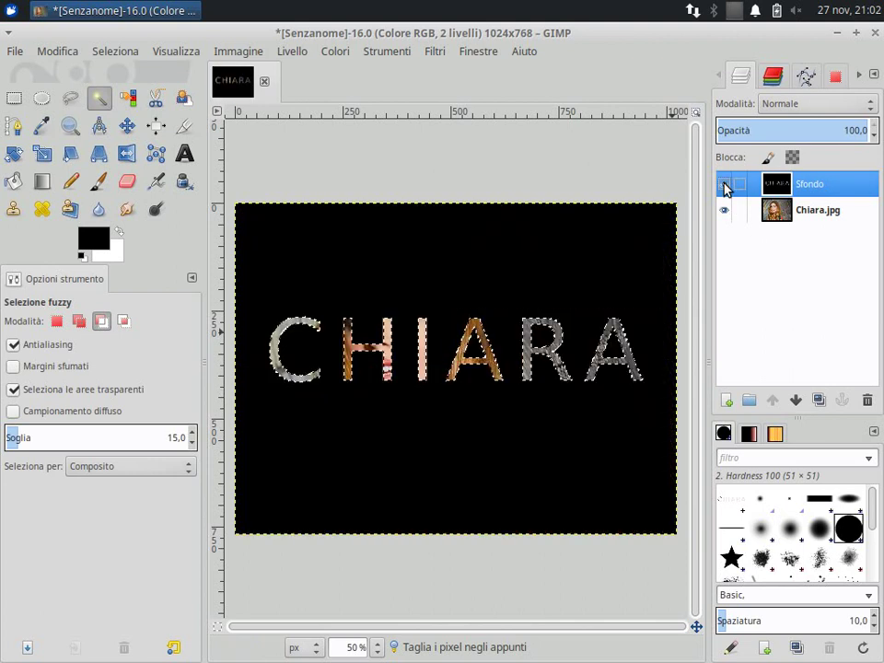
click(723, 186)
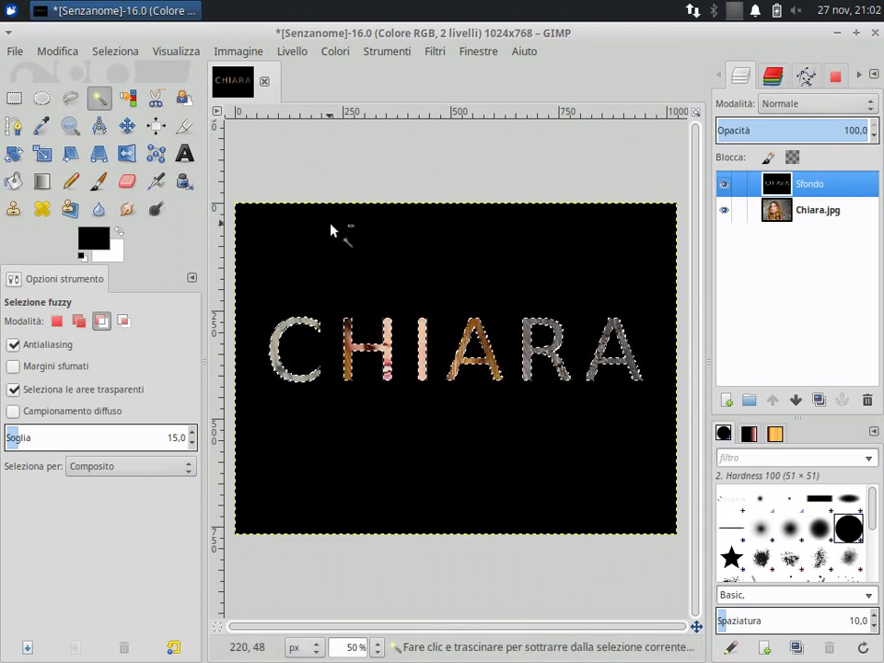
click(481, 352)
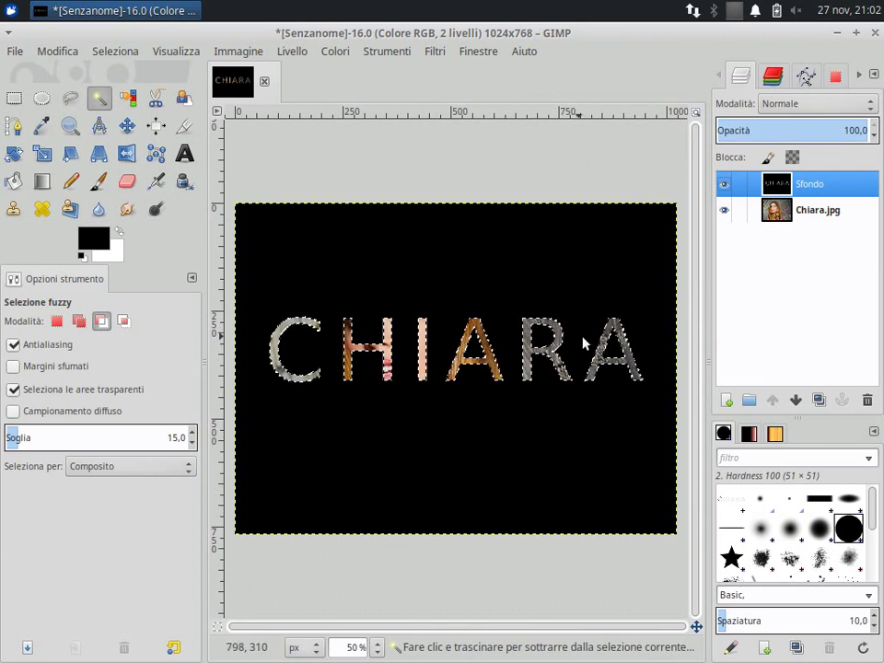
click(626, 351)
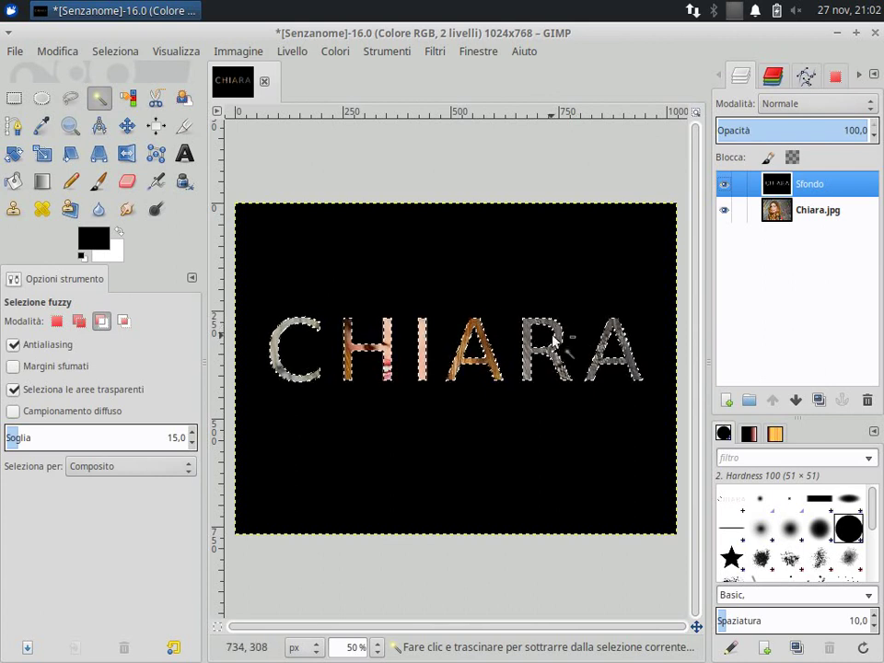
click(112, 51)
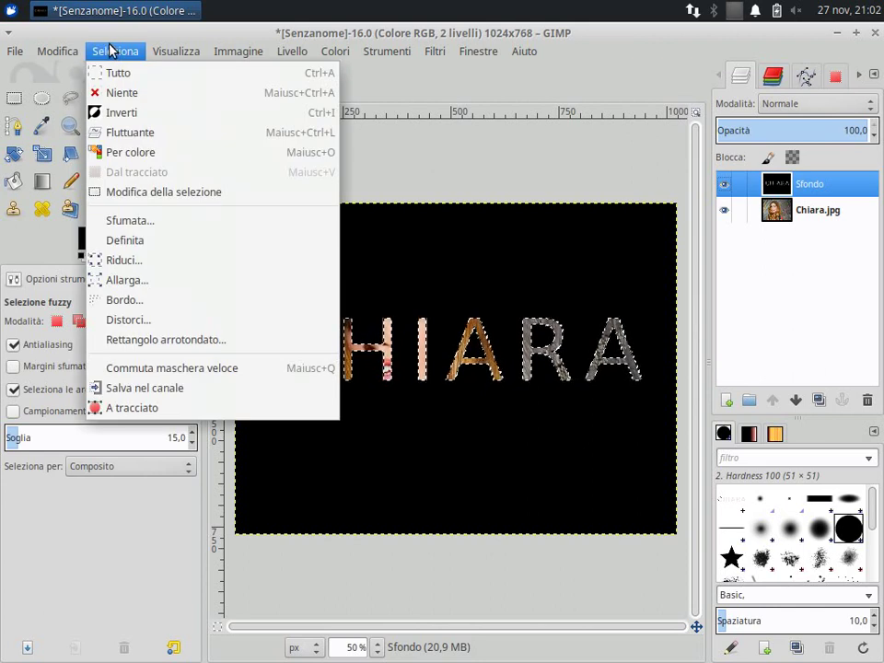
Feather the letter selection by 5 px.
click(135, 221)
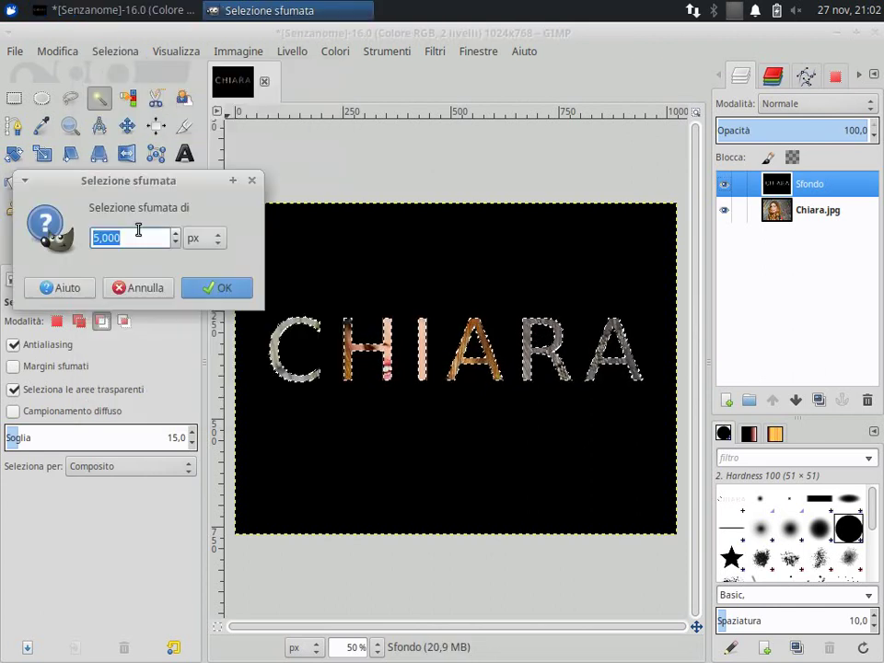
click(211, 290)
click(117, 51)
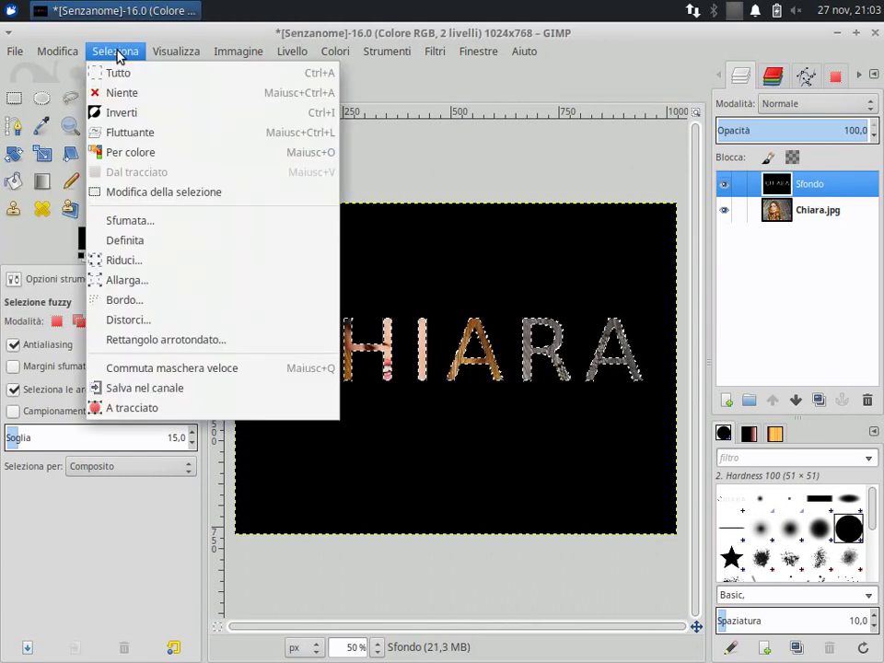
Grow the letter selection by 10 px.
click(138, 280)
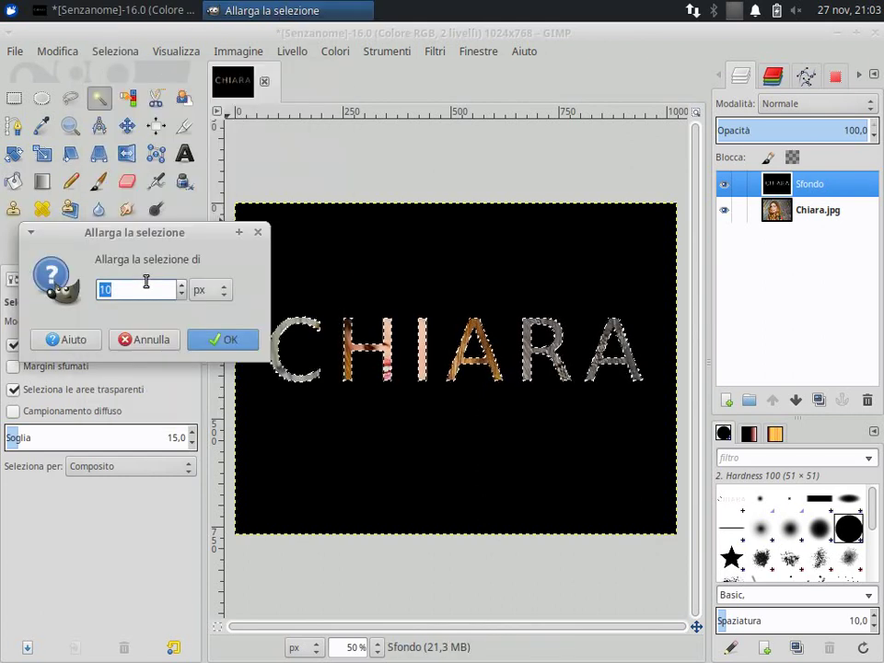
click(226, 340)
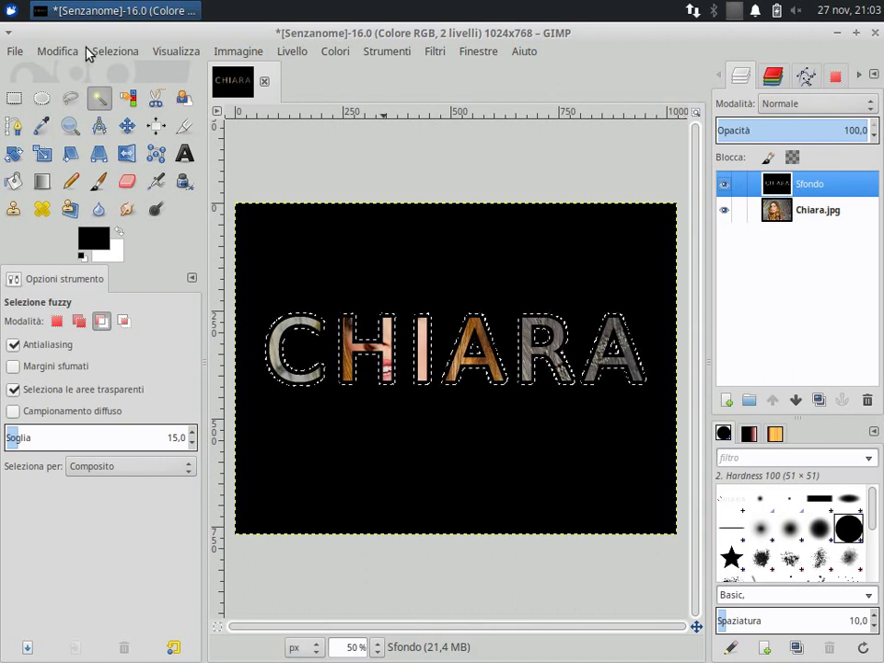
click(55, 51)
Cut the letters out of Sfondo and merge Sfondo down onto the Chiara.jpg layer.
click(68, 157)
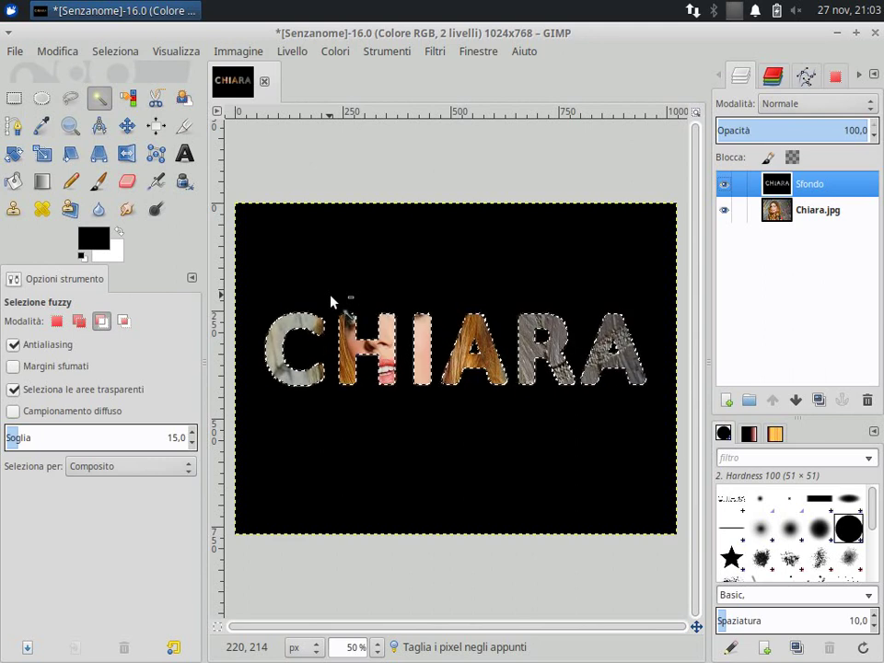
right_click(788, 185)
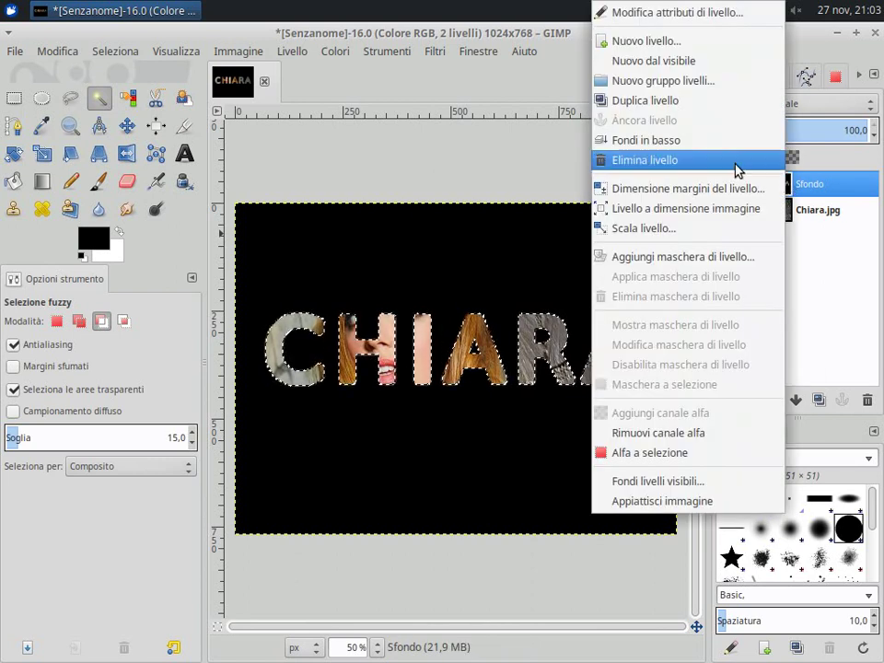
click(714, 142)
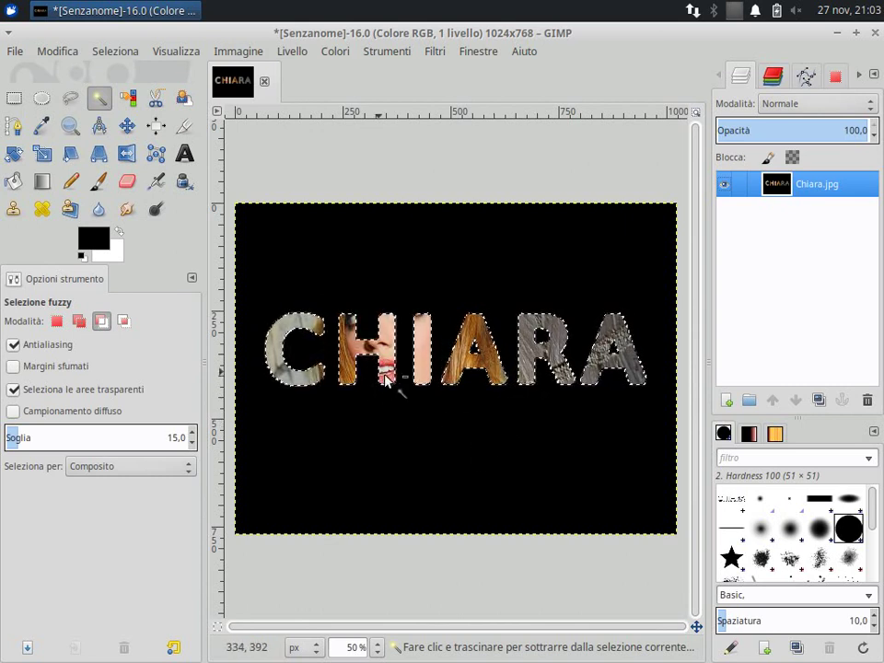
right_click(777, 193)
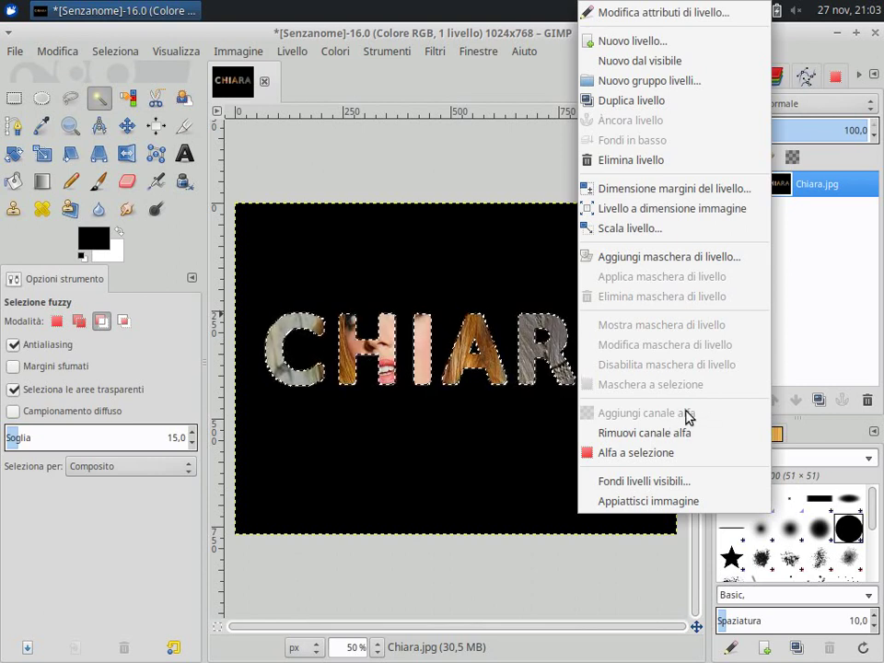
click(825, 257)
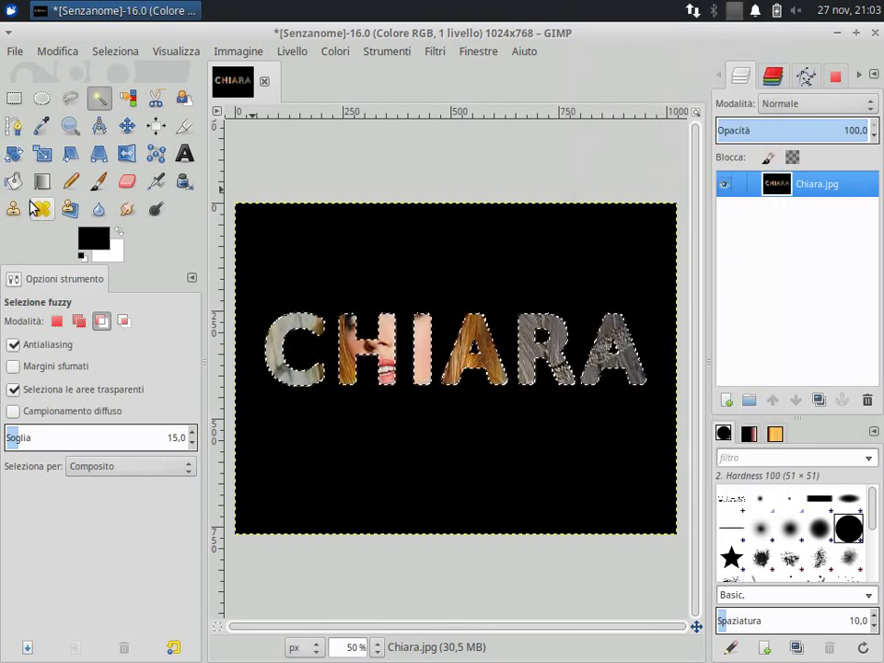
Pick the Eraser with black foreground, then undo the stray stroke across the C, H and I.
click(127, 182)
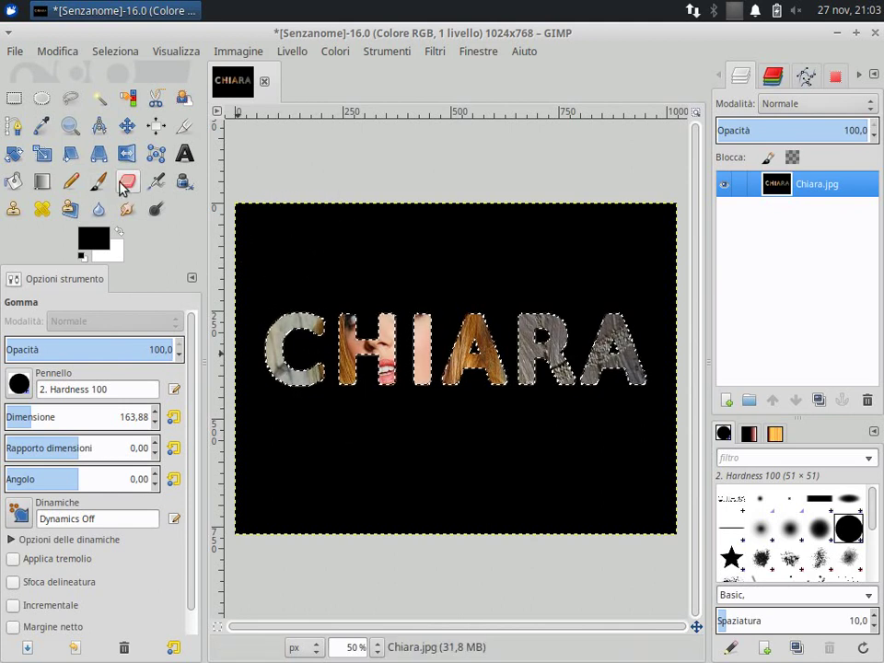
click(120, 235)
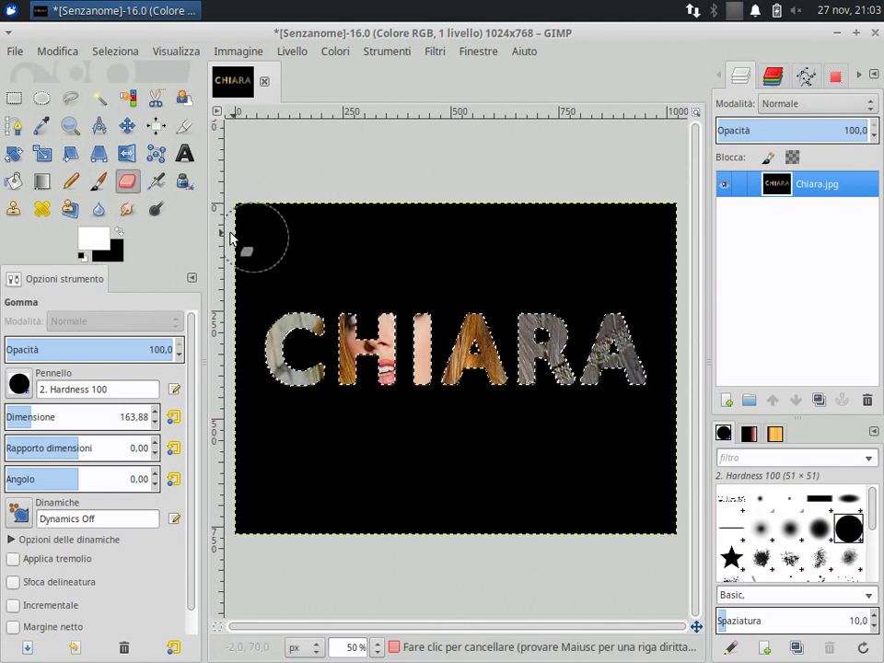
click(118, 232)
click(330, 306)
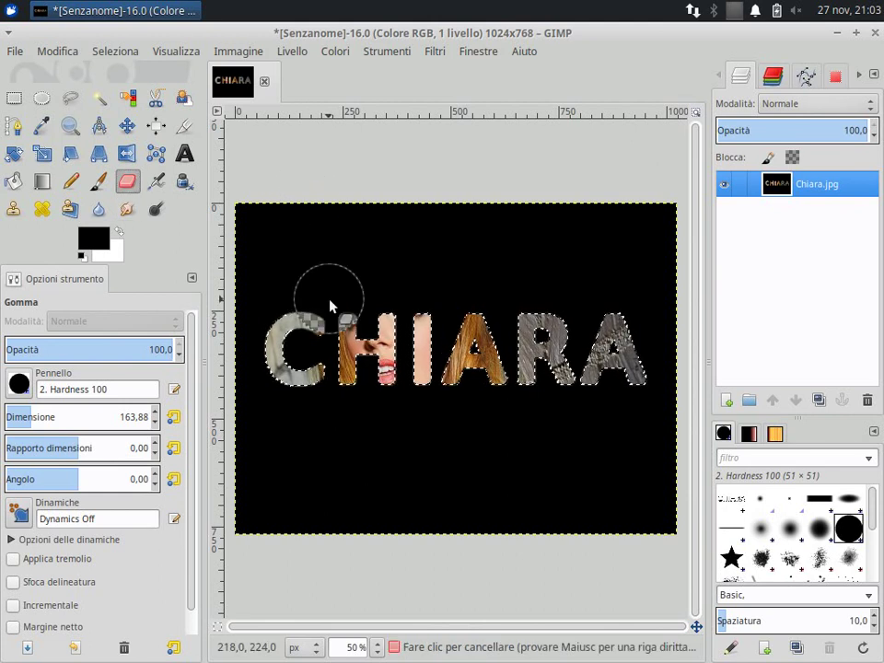
drag(330, 306, 333, 364)
drag(281, 343, 414, 373)
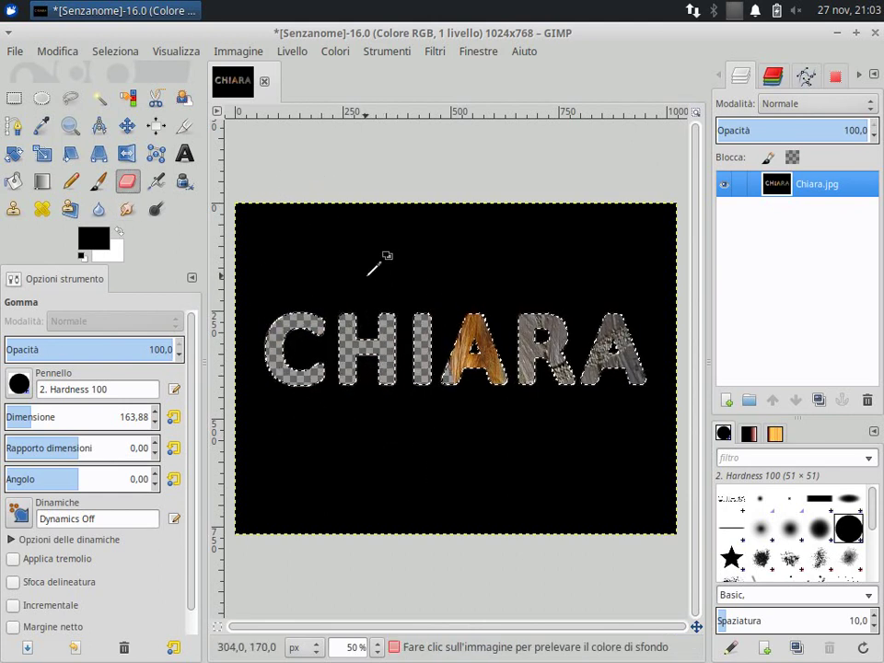
click(57, 51)
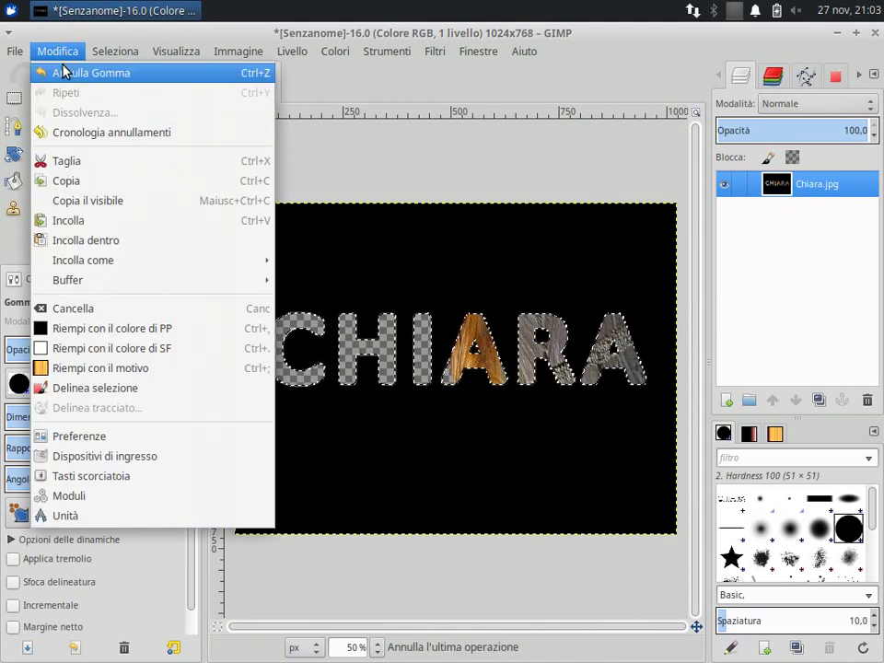
click(66, 72)
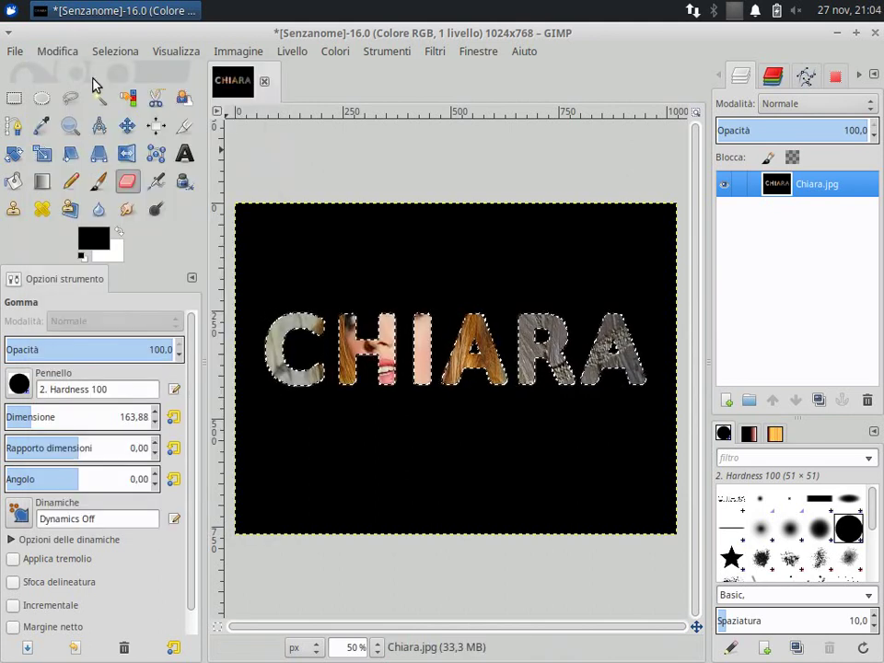
Invert the selection and erase all the black background around the letters.
click(69, 54)
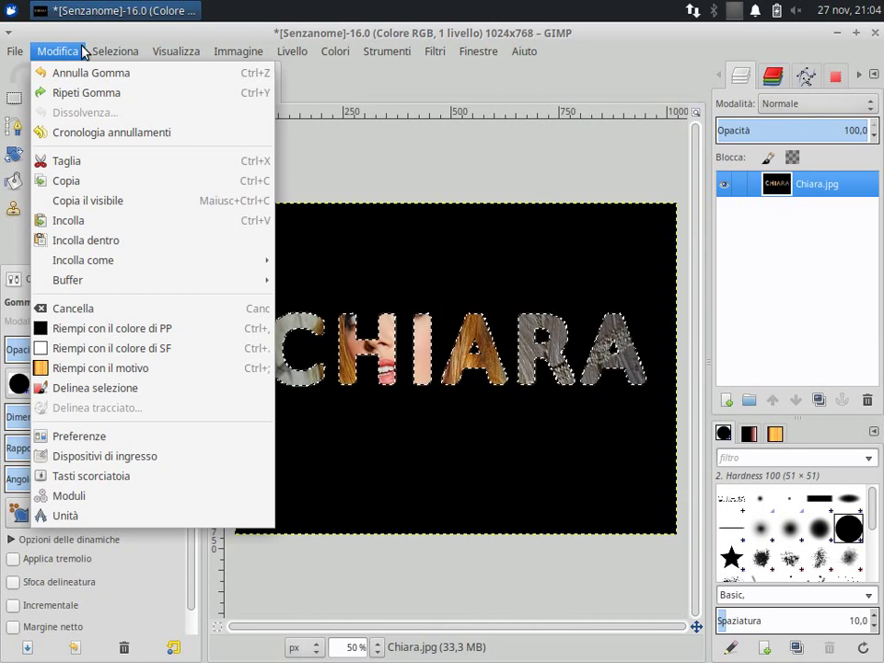
click(122, 112)
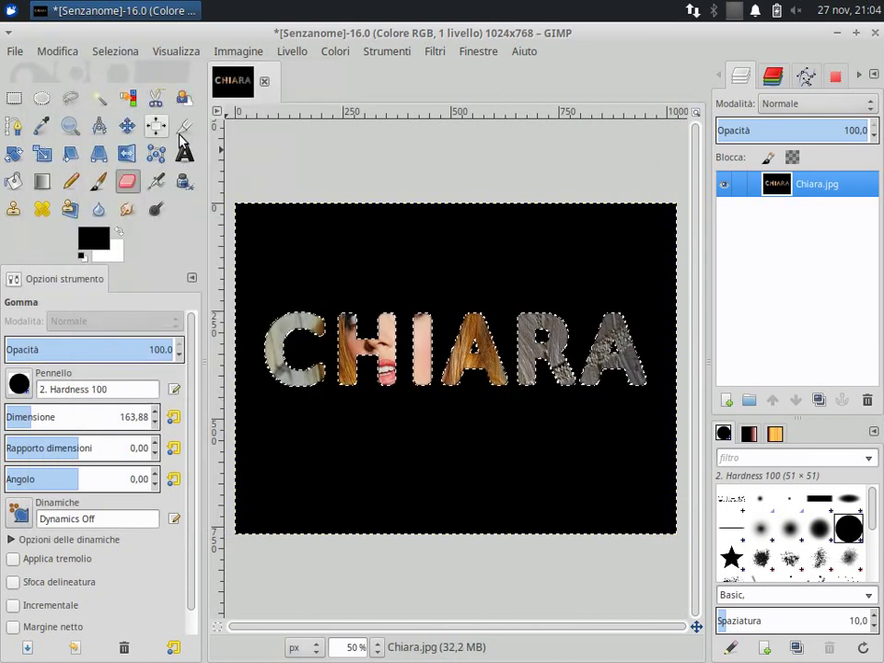
mouse_move(267, 245)
mouse_down()
mouse_move(288, 253)
mouse_move(245, 233)
mouse_move(308, 350)
mouse_move(457, 371)
mouse_move(585, 340)
mouse_move(594, 315)
mouse_move(411, 257)
mouse_move(470, 207)
mouse_move(257, 292)
mouse_move(271, 368)
mouse_move(361, 436)
mouse_move(424, 341)
mouse_move(541, 345)
mouse_move(531, 370)
mouse_move(641, 352)
mouse_up()
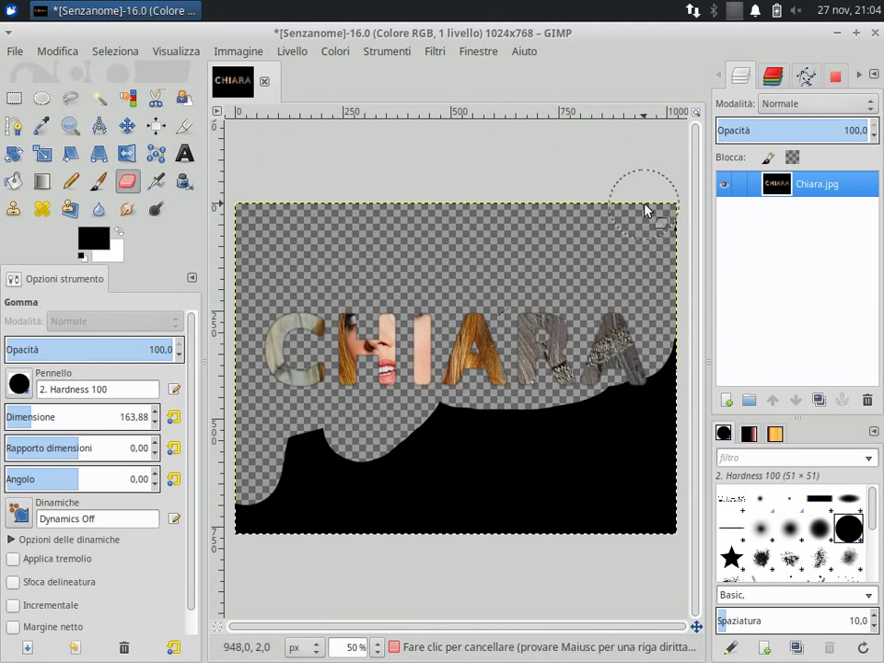
mouse_move(645, 209)
mouse_down()
mouse_move(666, 540)
mouse_move(618, 464)
mouse_move(615, 563)
mouse_move(193, 550)
mouse_move(417, 446)
mouse_up()
mouse_move(300, 457)
mouse_down()
mouse_move(548, 414)
mouse_move(414, 467)
mouse_up()
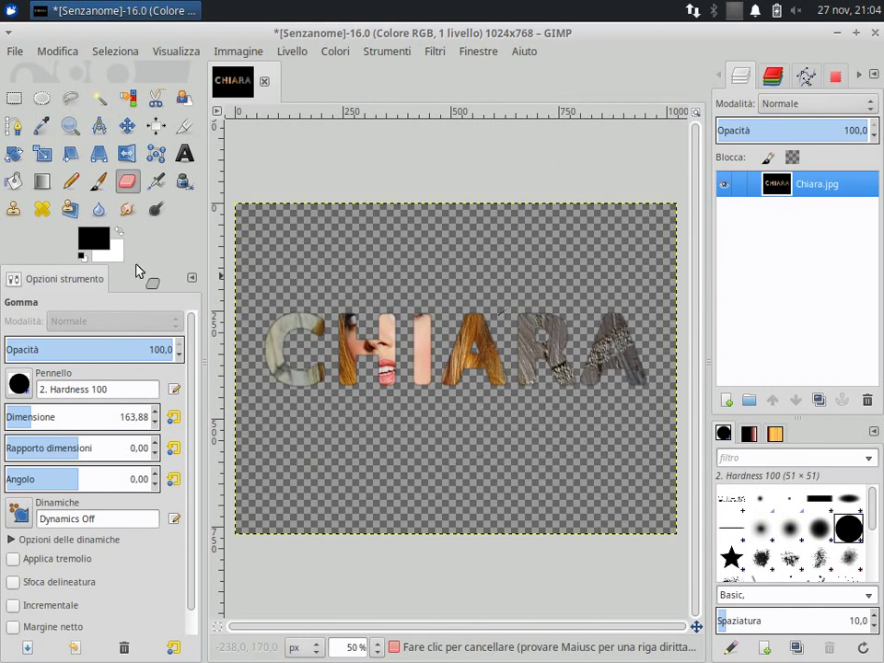
key(ctrl+t)
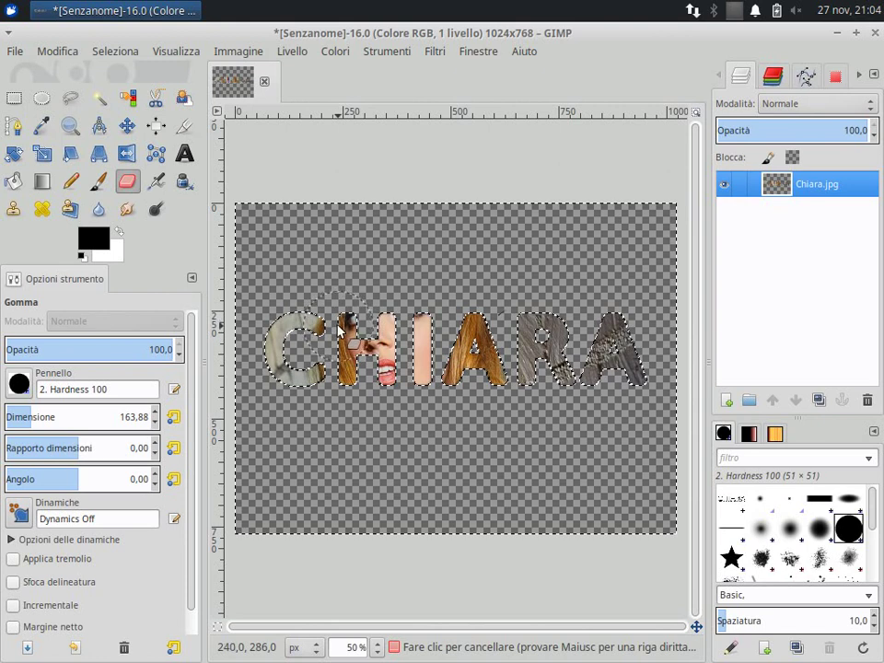
Make the selection a 5 px border and bucket-fill it black around C, H and I.
click(58, 55)
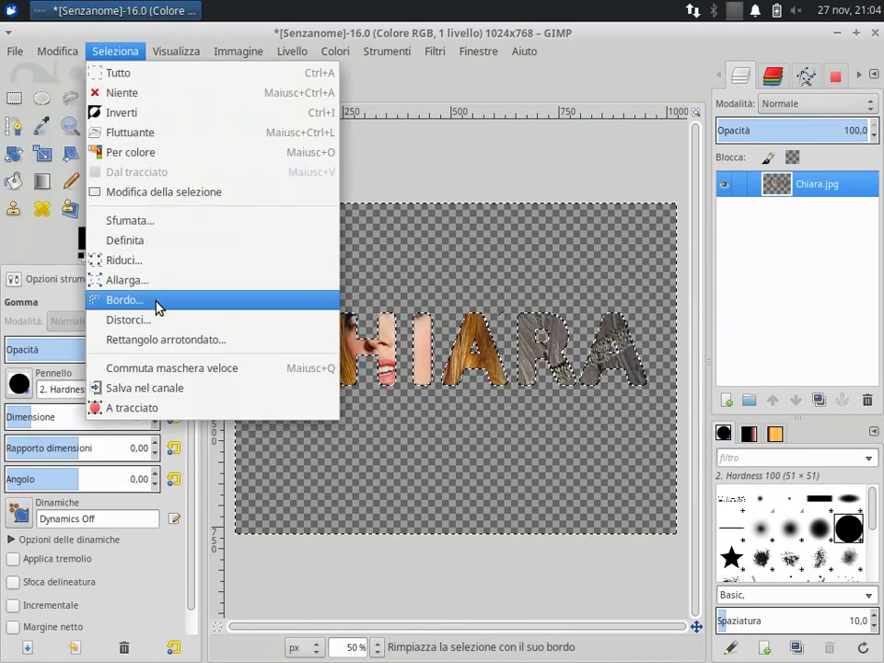
click(156, 300)
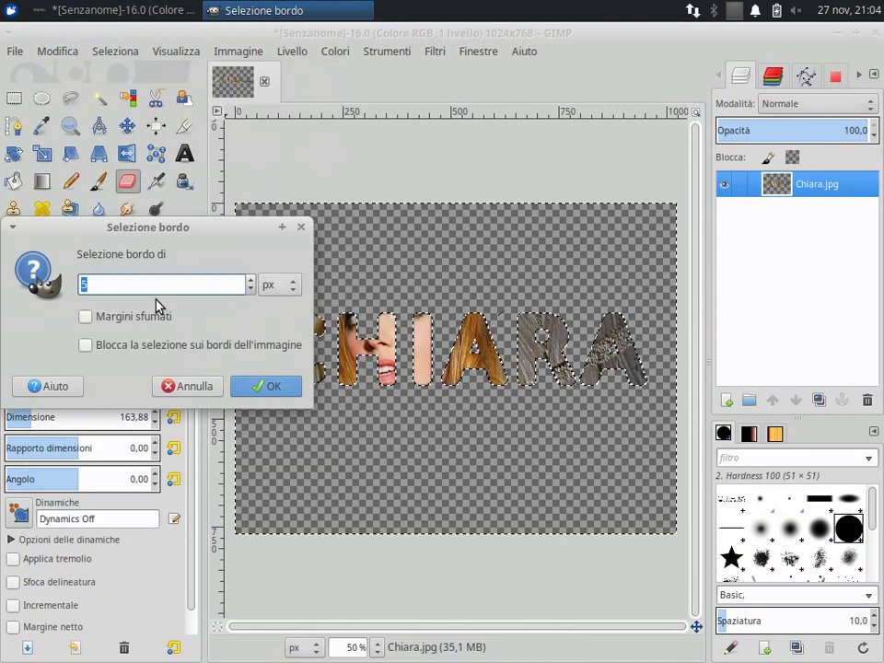
click(264, 387)
scroll(338, 368, up, 1)
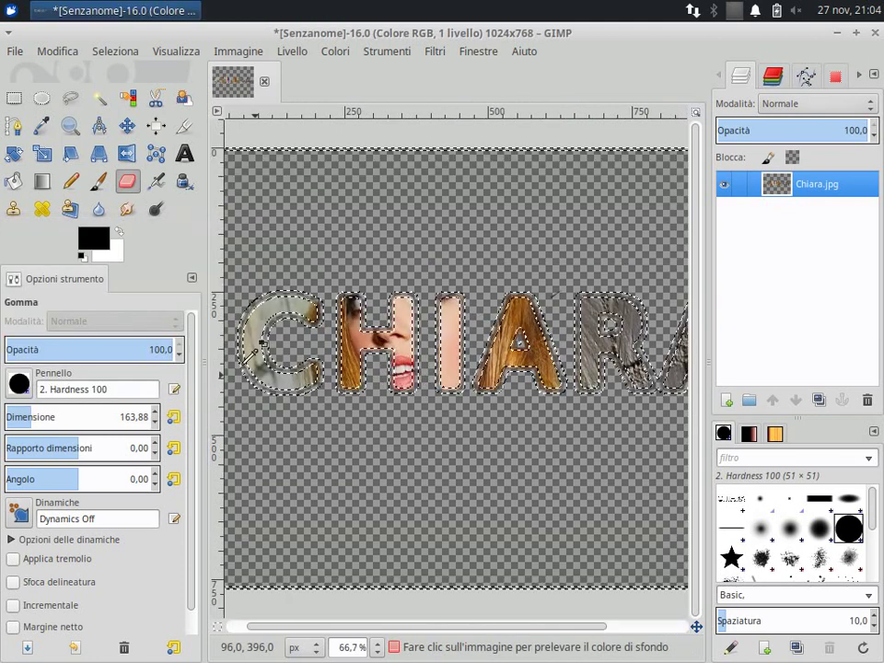
click(14, 182)
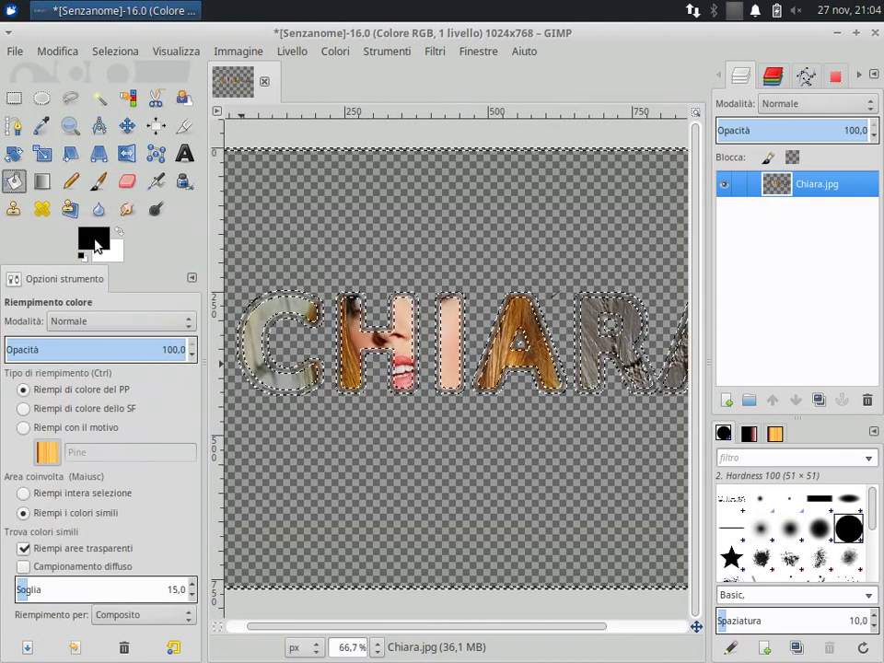
click(94, 241)
click(291, 313)
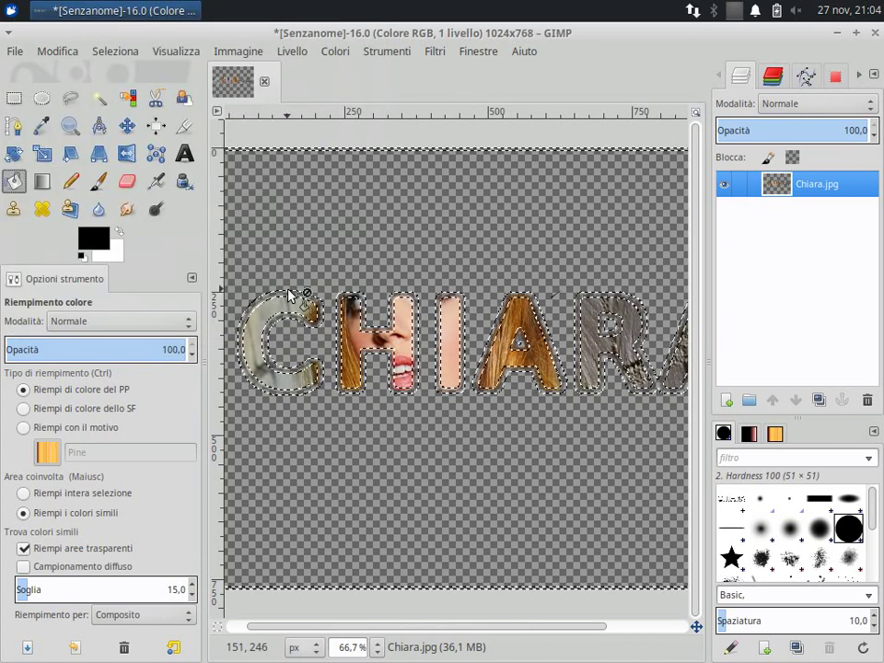
scroll(288, 292, up, 2)
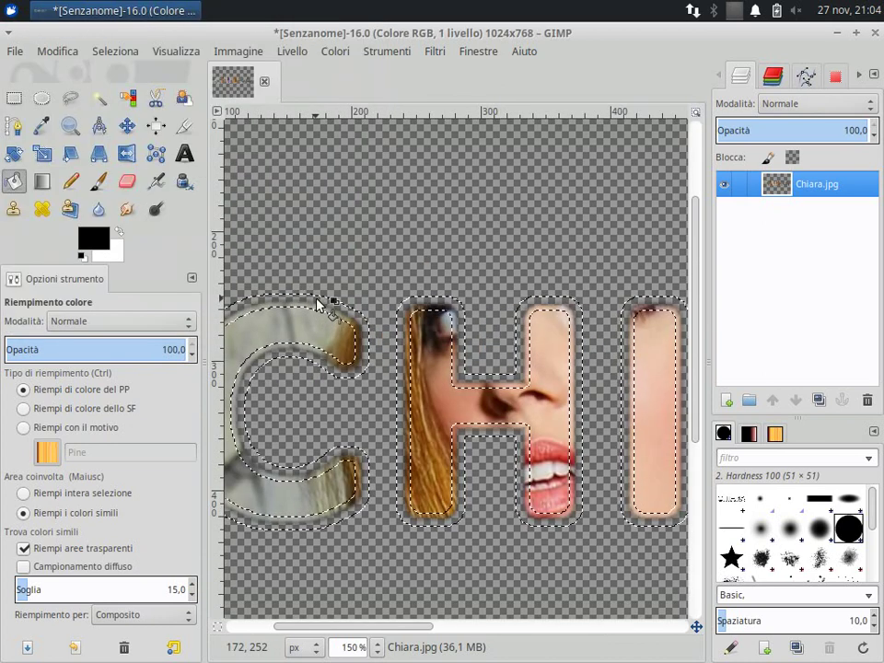
click(316, 299)
click(430, 303)
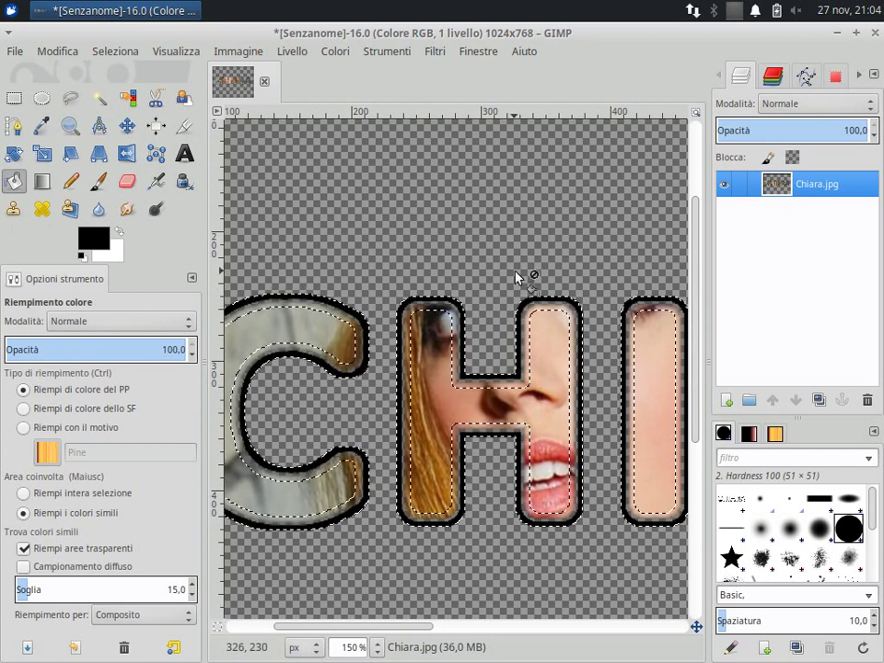
Redo the R's fill so its inner hole is outlined black, then zoom out to view CHIARA.
drag(516, 276, 192, 232)
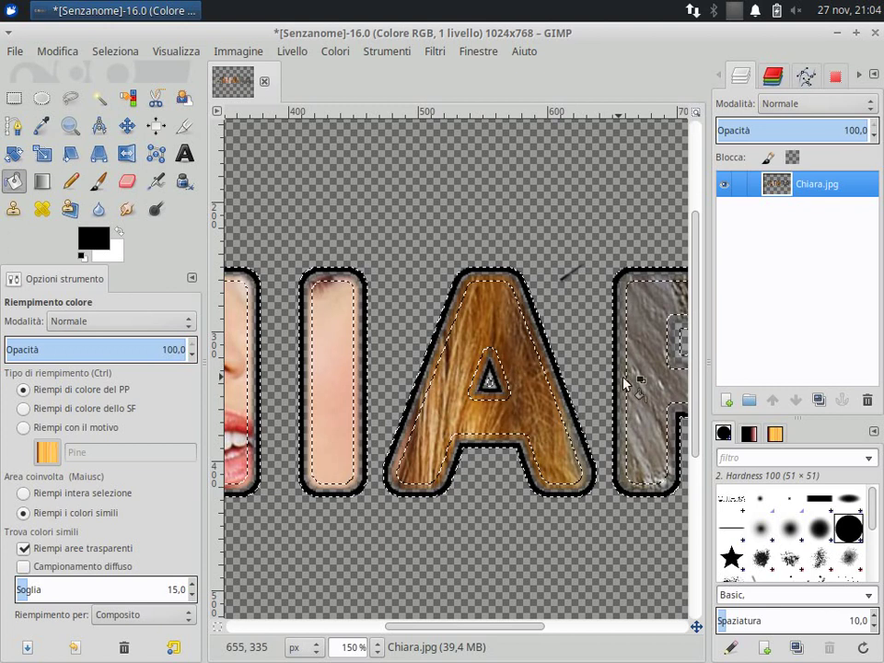
drag(624, 382, 512, 395)
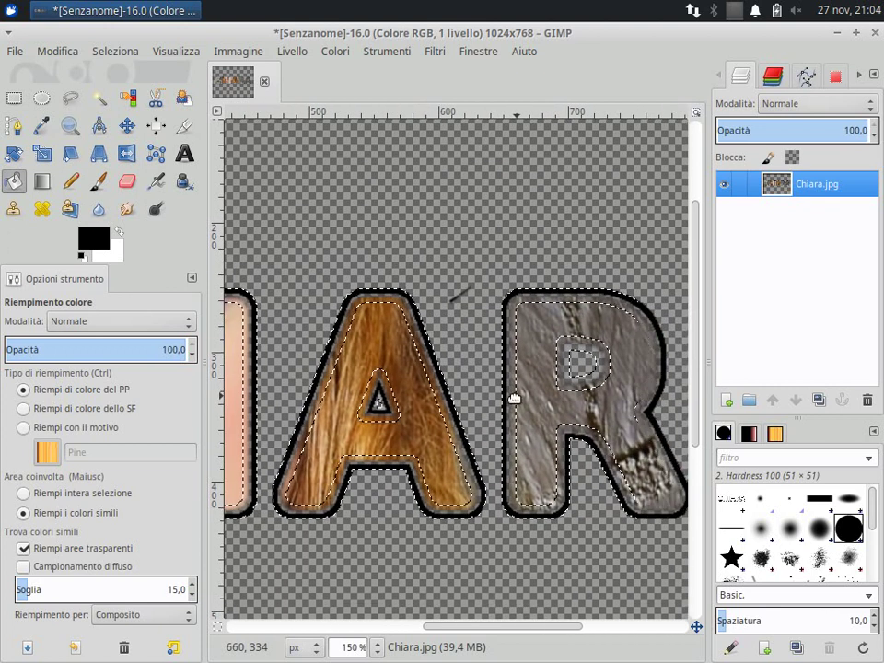
key(ctrl+z)
click(582, 350)
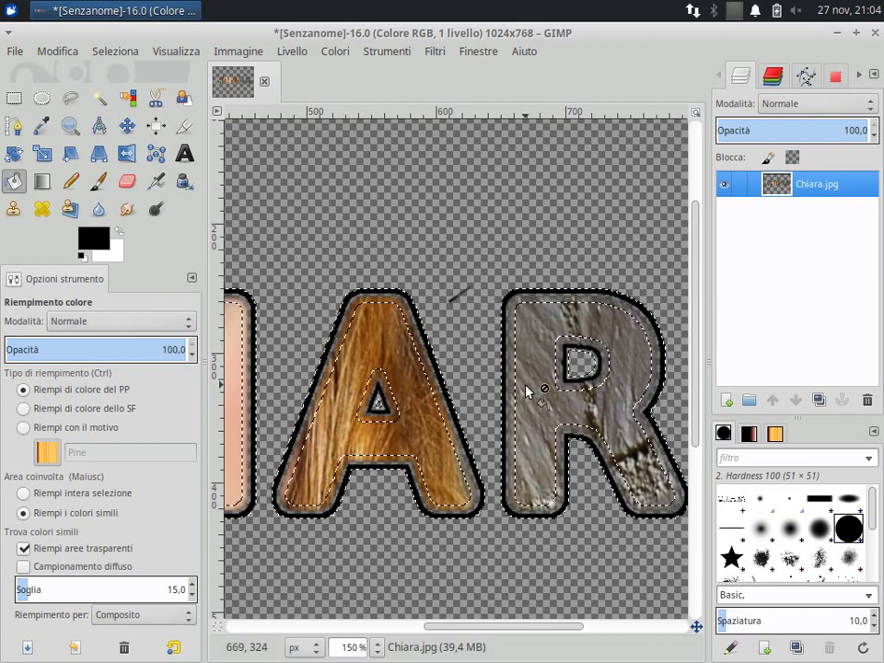
ctrl+scroll(489, 378, down, 2)
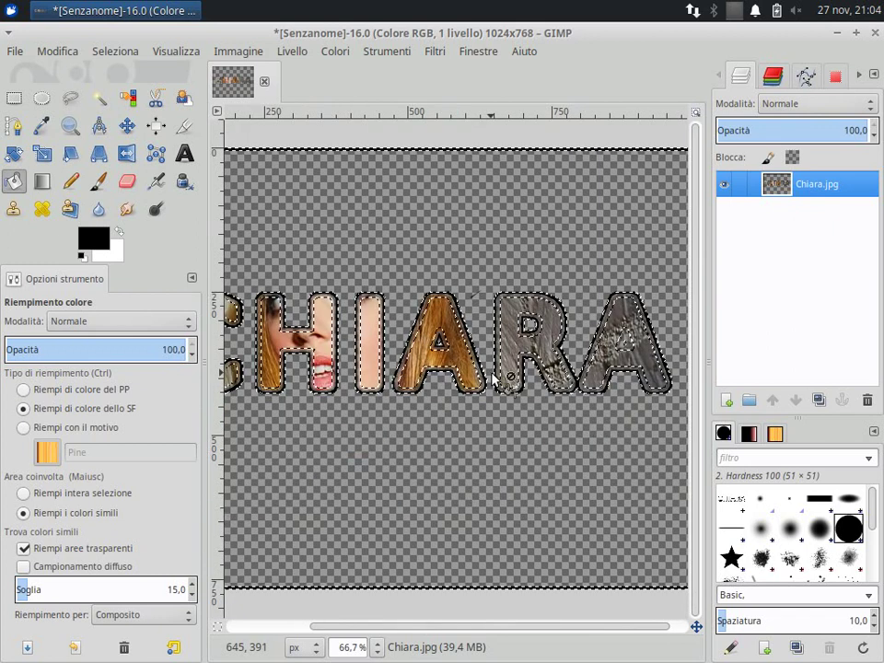
ctrl+scroll(490, 380, down, 1)
ctrl+scroll(494, 380, up, 1)
scroll(494, 379, down, 1)
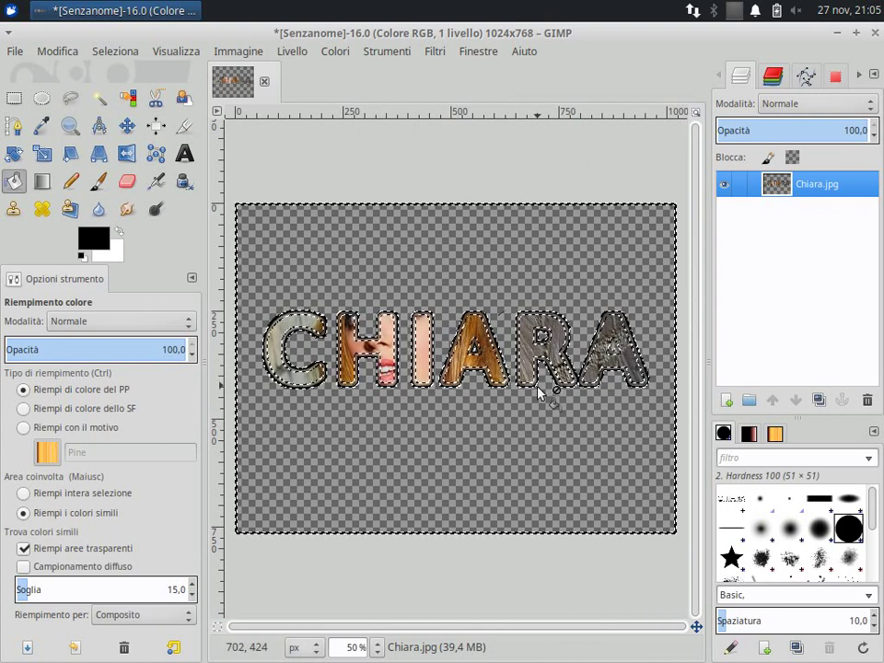
Clear the selection, then rectangle-select the whole word CHIARA and cut it.
click(109, 52)
click(119, 93)
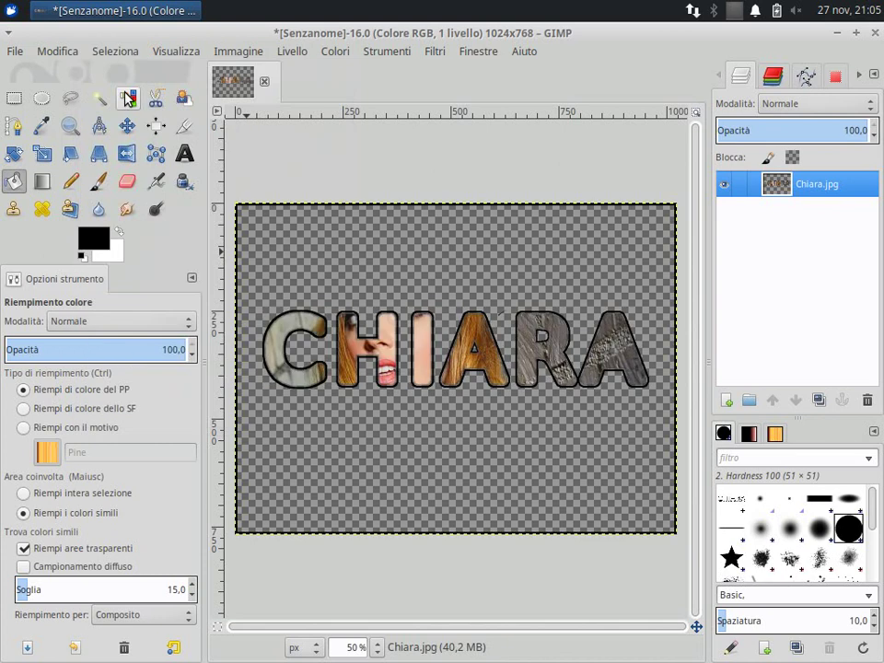
click(13, 100)
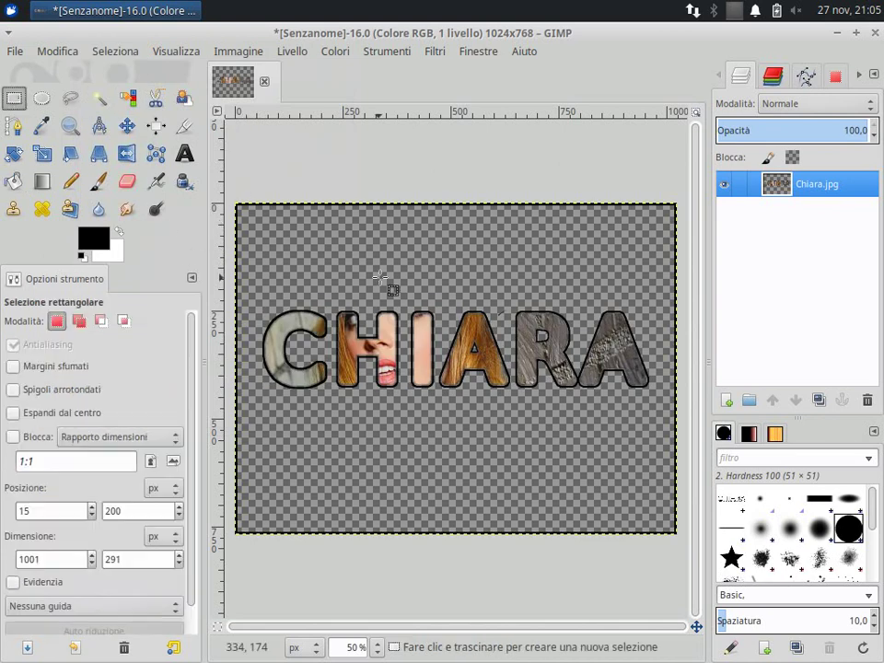
drag(256, 278, 652, 423)
click(57, 51)
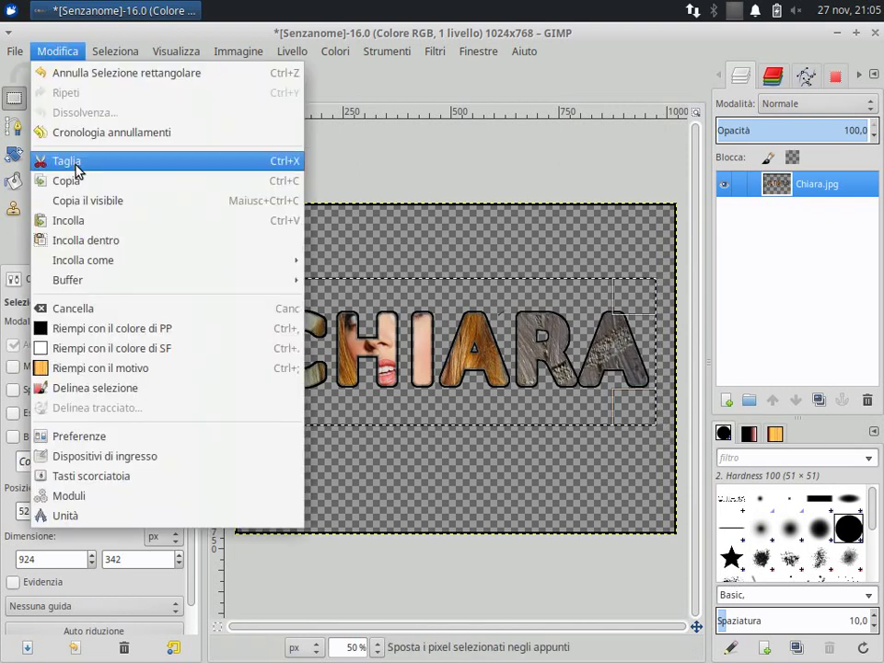
click(72, 162)
Paste the lettering as a new image and close the original, discarding changes.
click(59, 53)
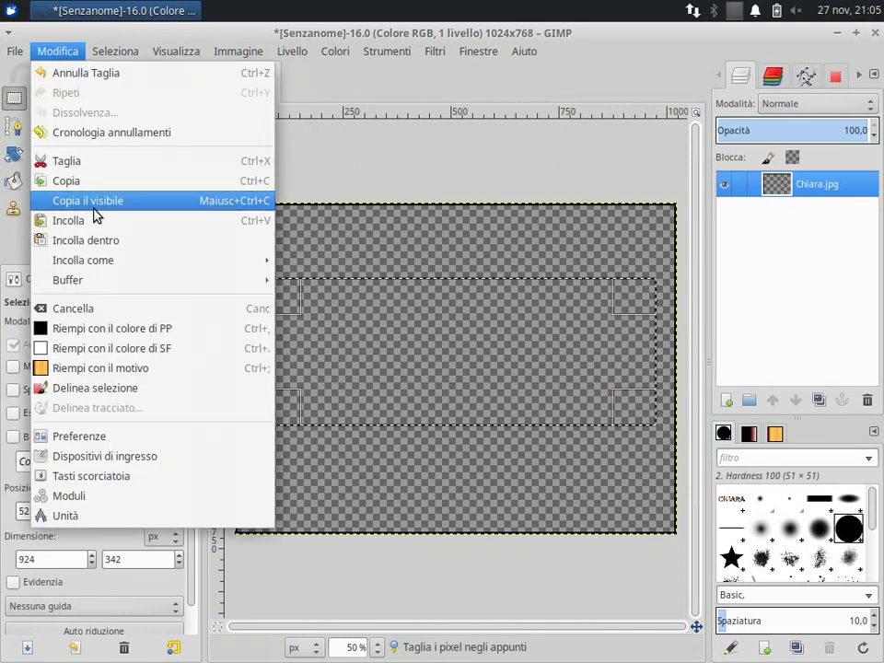
mouse_move(83, 259)
click(296, 262)
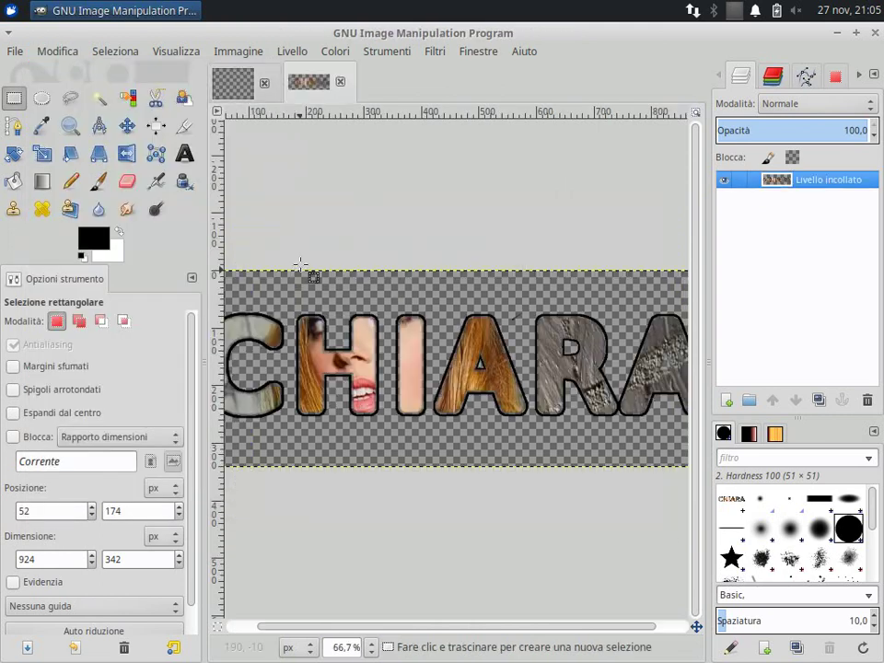
click(264, 82)
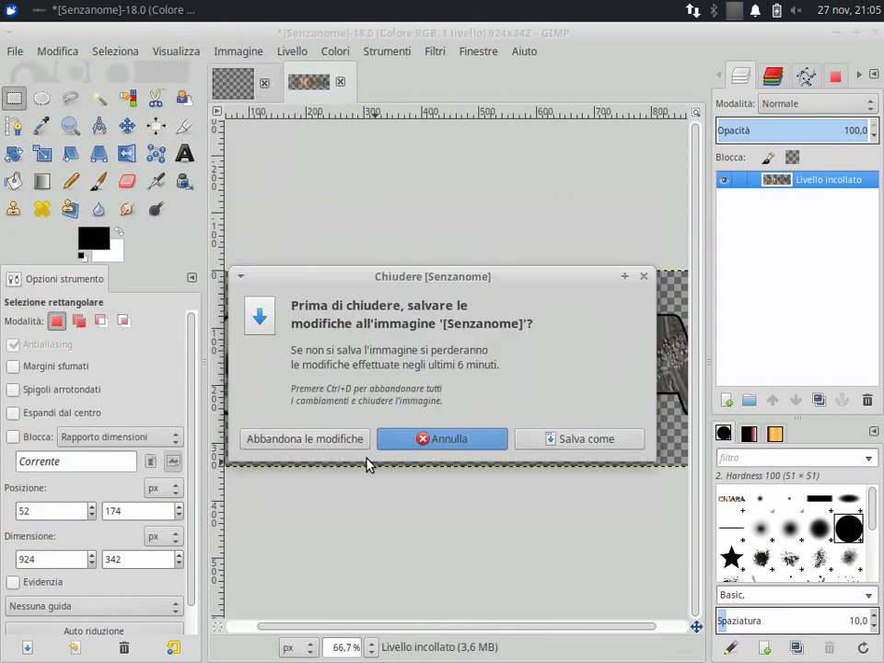
click(338, 443)
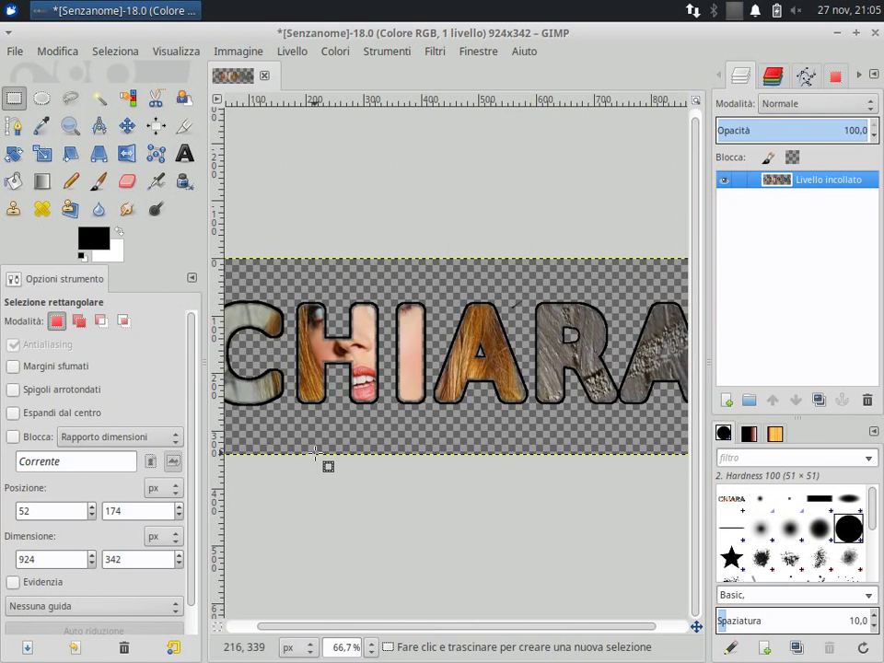
key(minus)
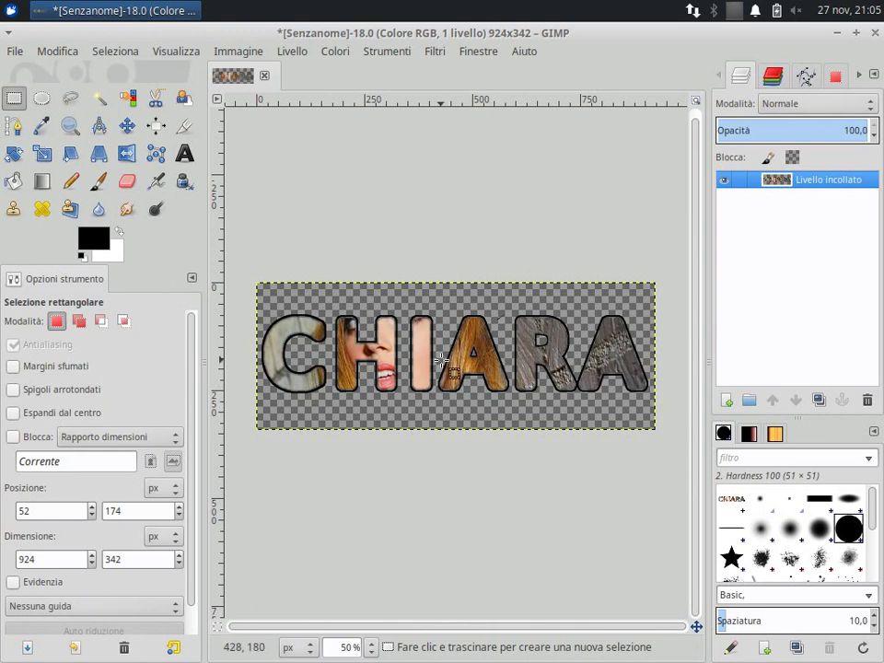
Set the export file name to Chiara.png in the Scrivania (desktop) folder.
click(15, 52)
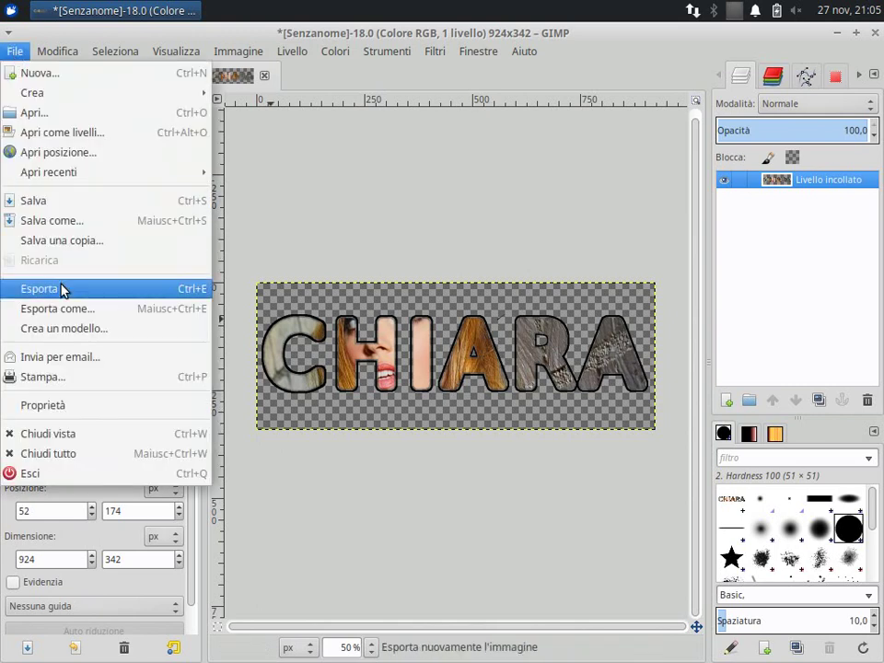
click(68, 309)
click(297, 62)
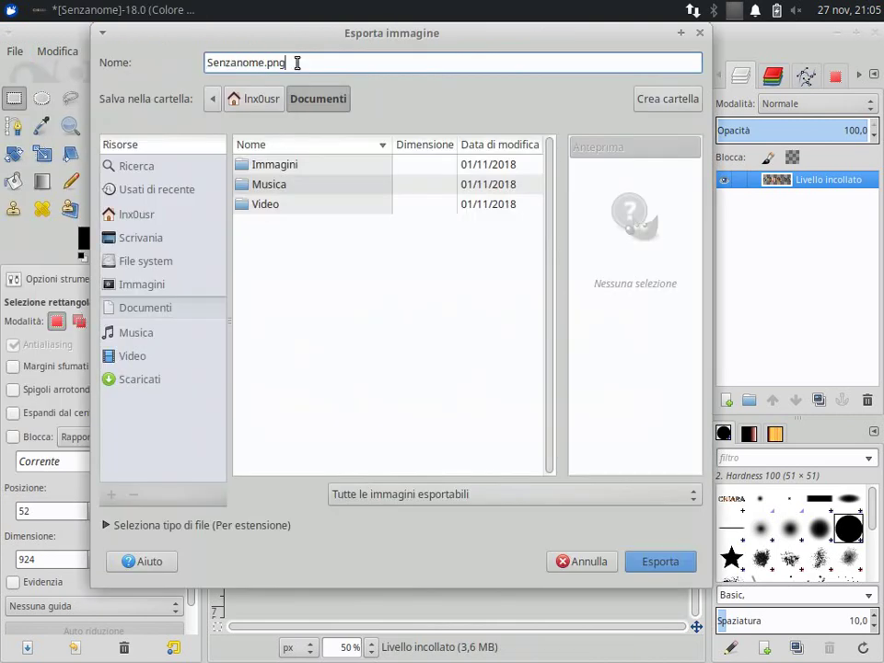
drag(268, 63, 287, 64)
text(jpg)
double_click(268, 63)
click(265, 63)
key(BackSpace)
key(BackSpace)
key(BackSpace)
text(Chiara)
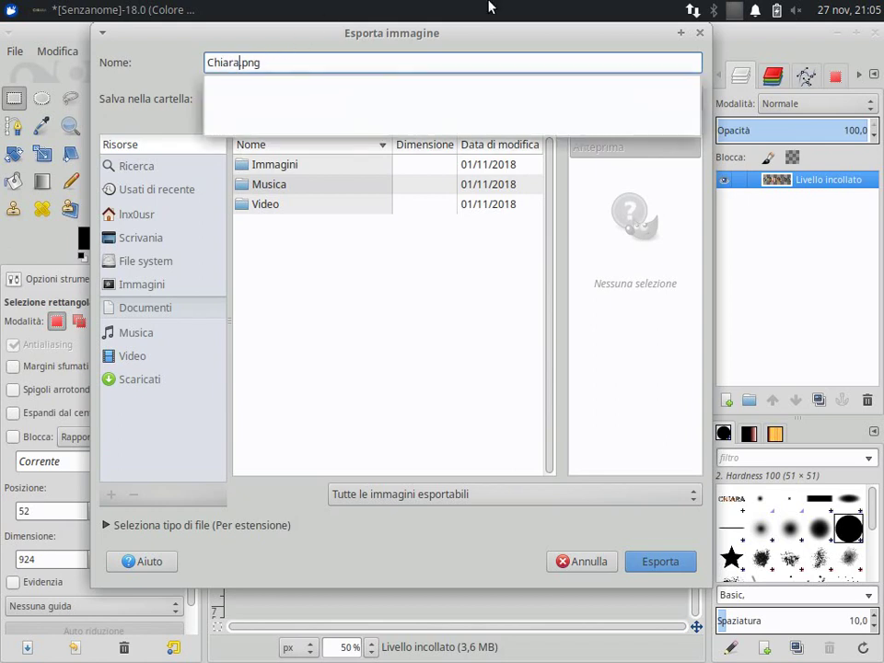
click(147, 241)
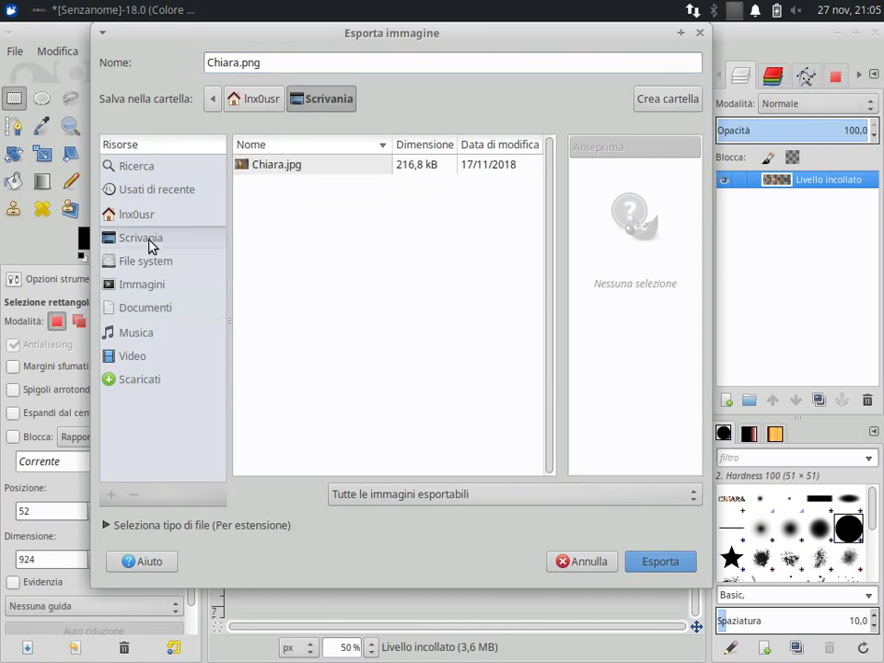
click(277, 62)
Export without background colour, resolution, date or comment at compression 0, then minimize GIMP.
click(659, 570)
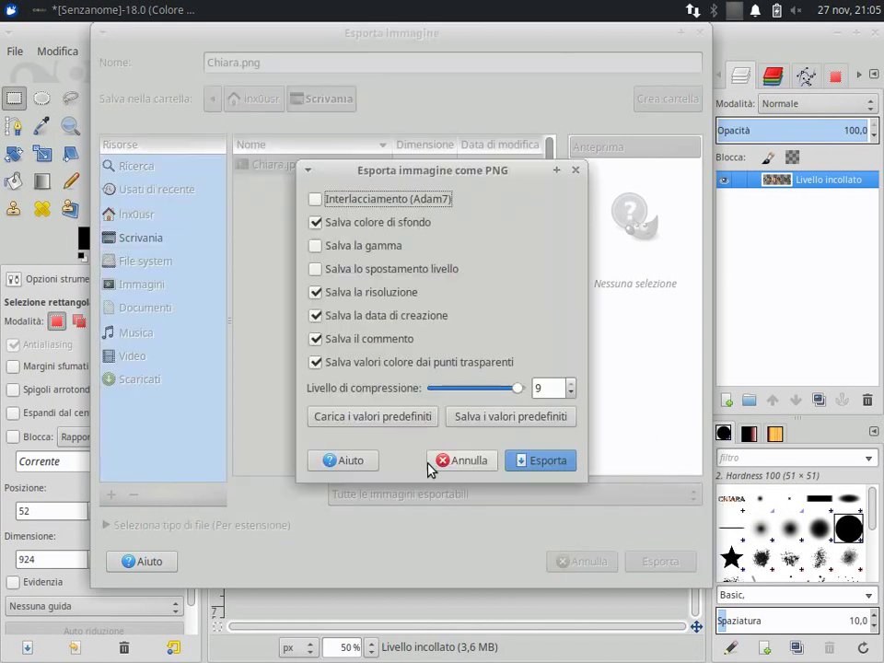
click(315, 222)
click(315, 291)
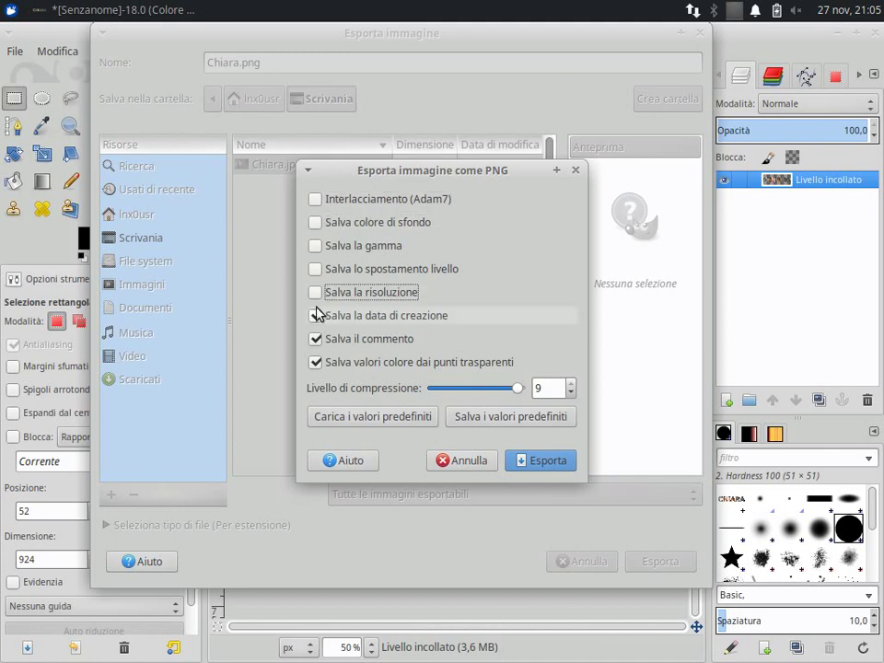
click(315, 315)
click(316, 338)
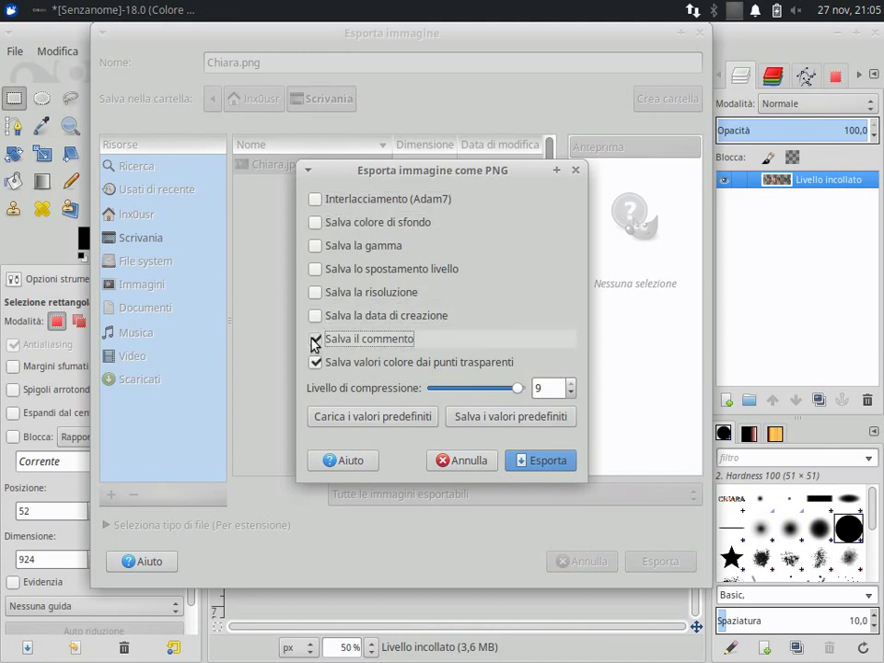
click(316, 339)
drag(518, 388, 400, 385)
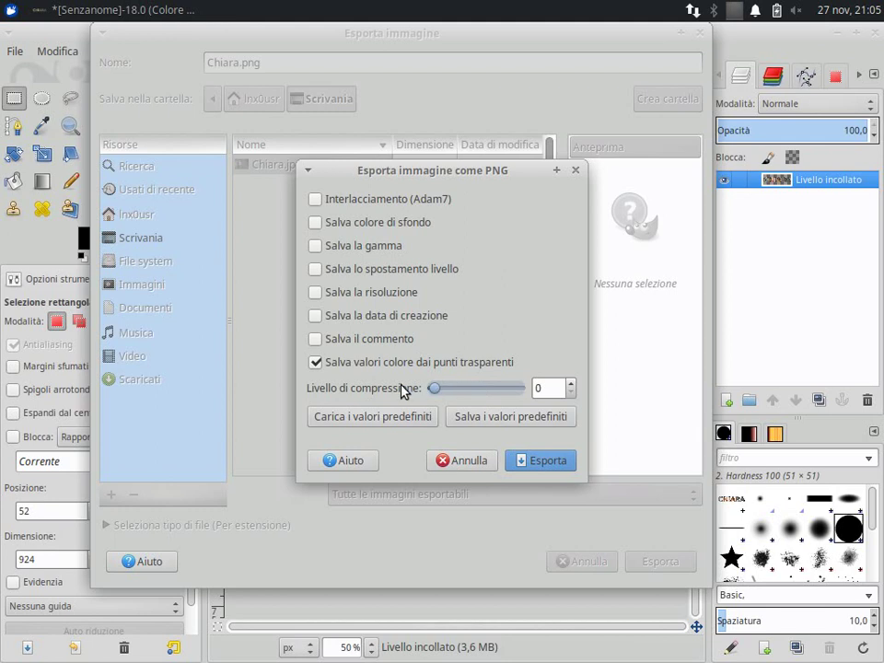
click(549, 467)
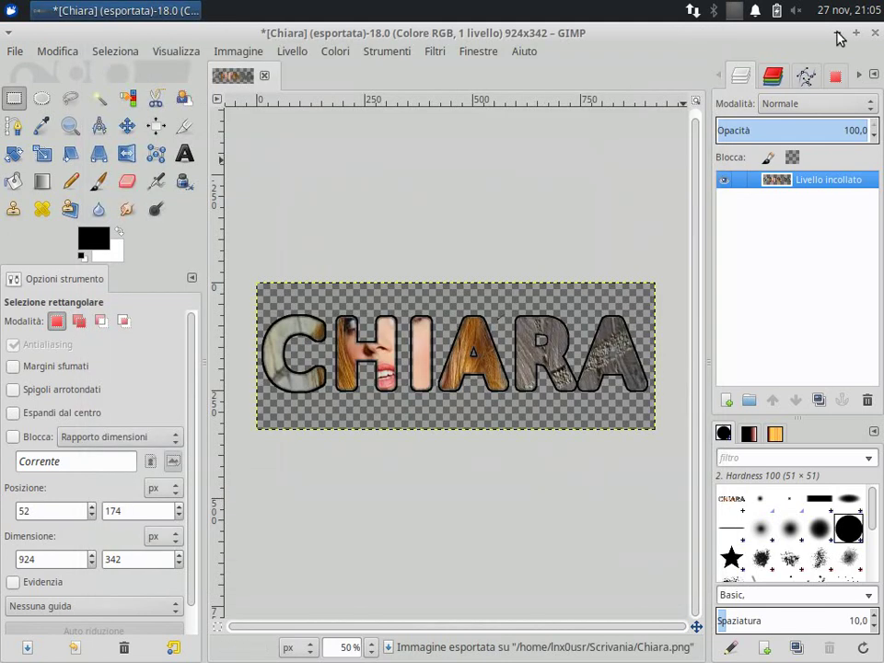
click(837, 32)
drag(55, 81, 524, 152)
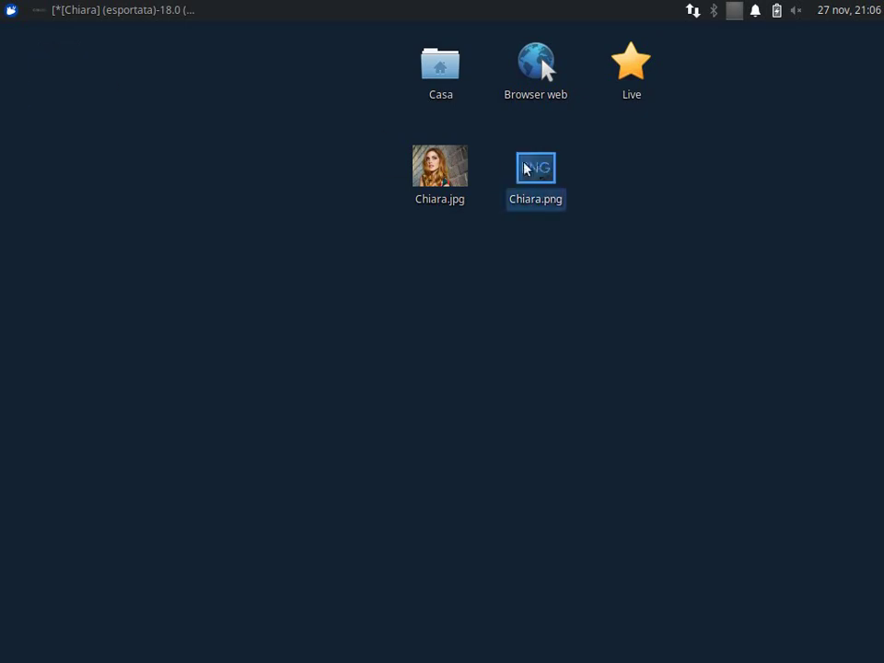
Open Chiara.png in Image Viewer, flip to Chiara.jpg and back, and zoom out to 83.3%.
double_click(536, 197)
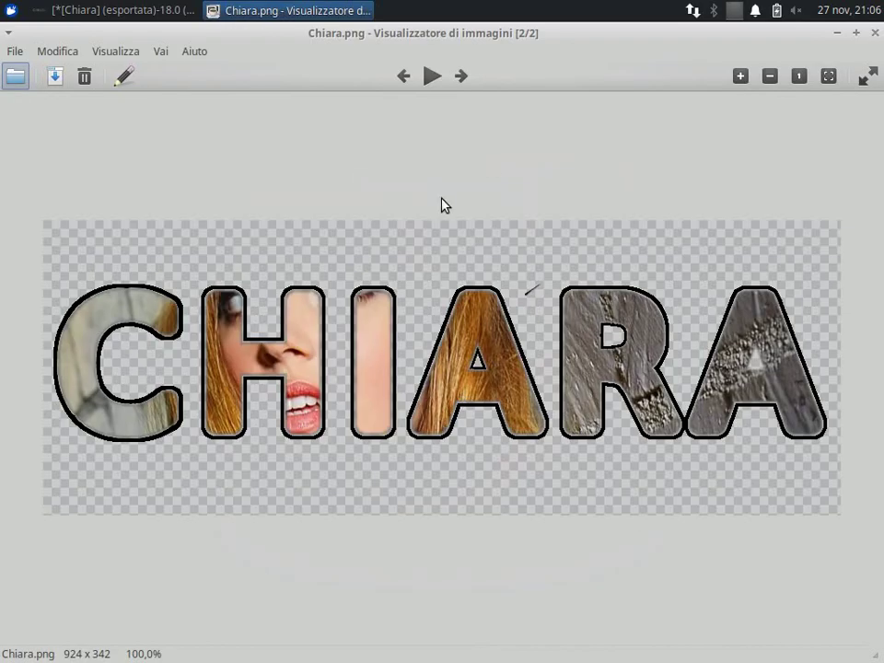
click(770, 78)
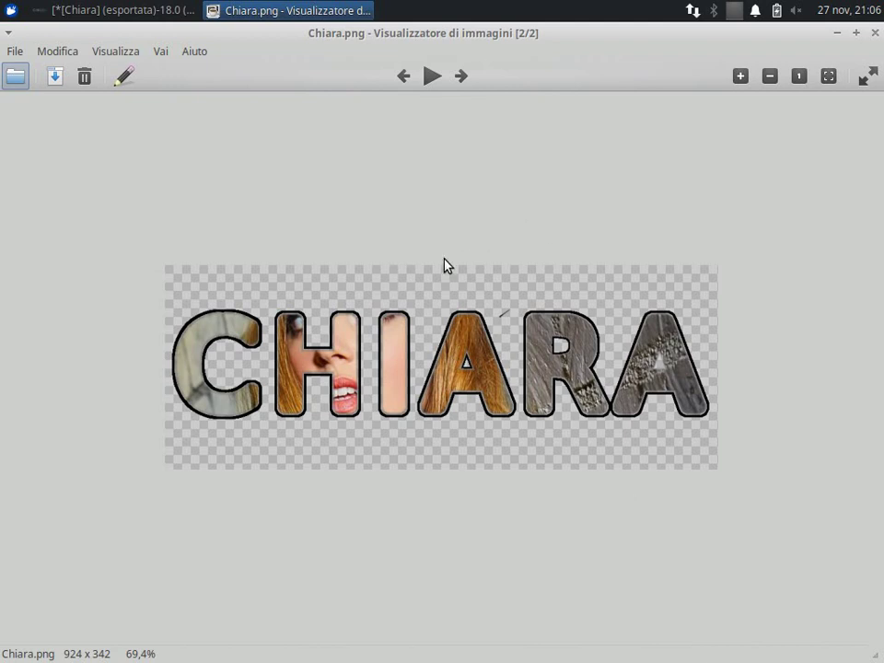
click(404, 77)
click(461, 77)
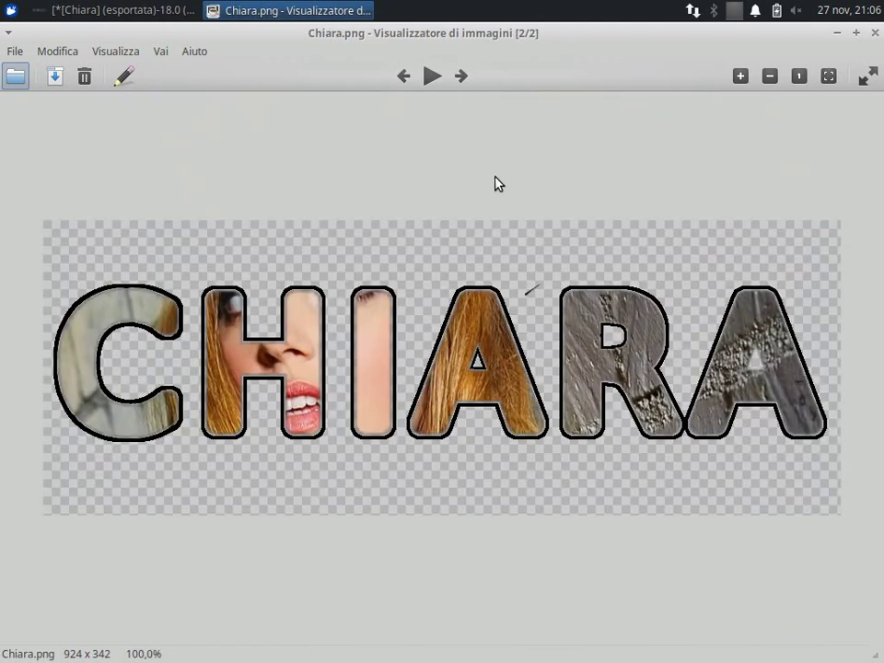
click(772, 76)
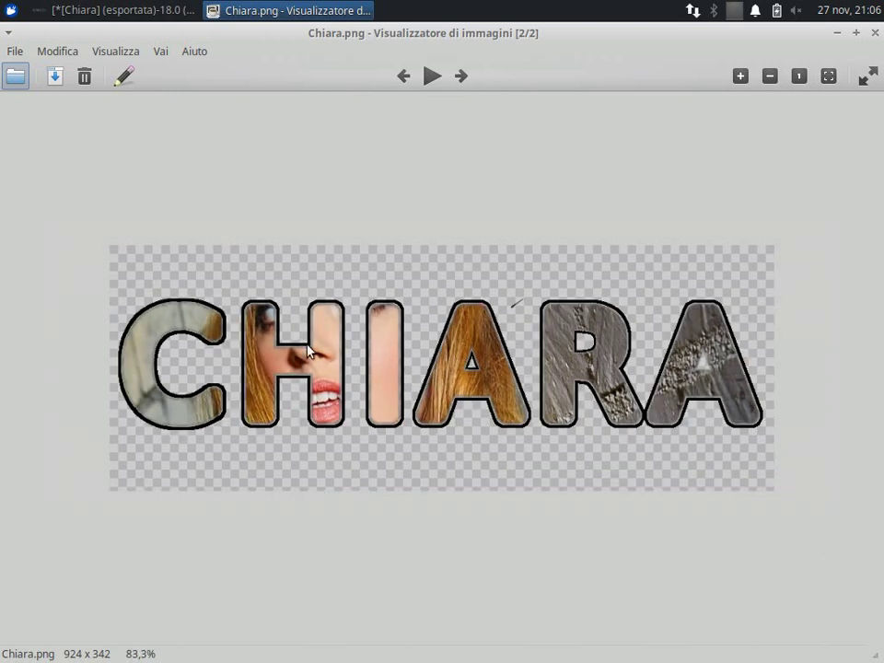